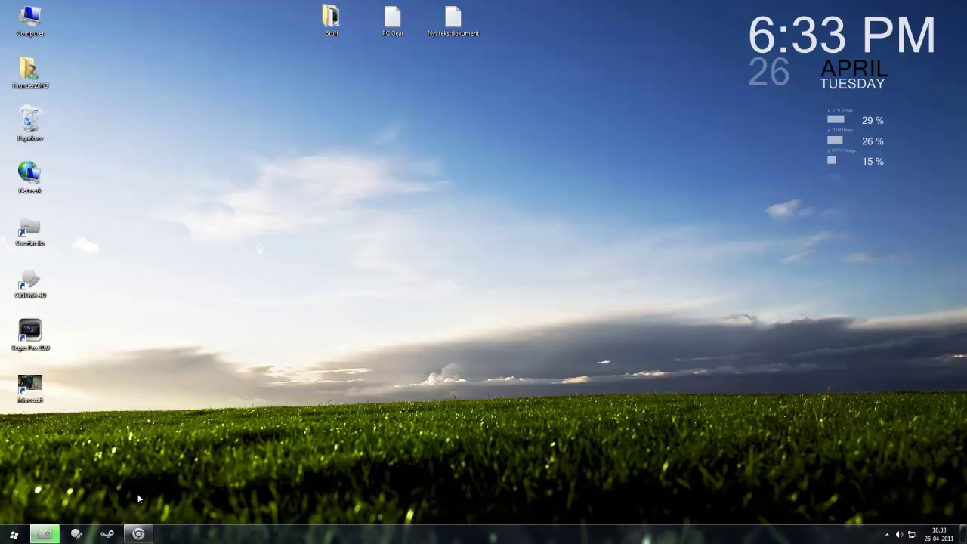
Switch to the browser and download ToYcon(Custom Icons).exe from its MediaFire page
{"action": "left_click", "coordinate": [138, 534]}
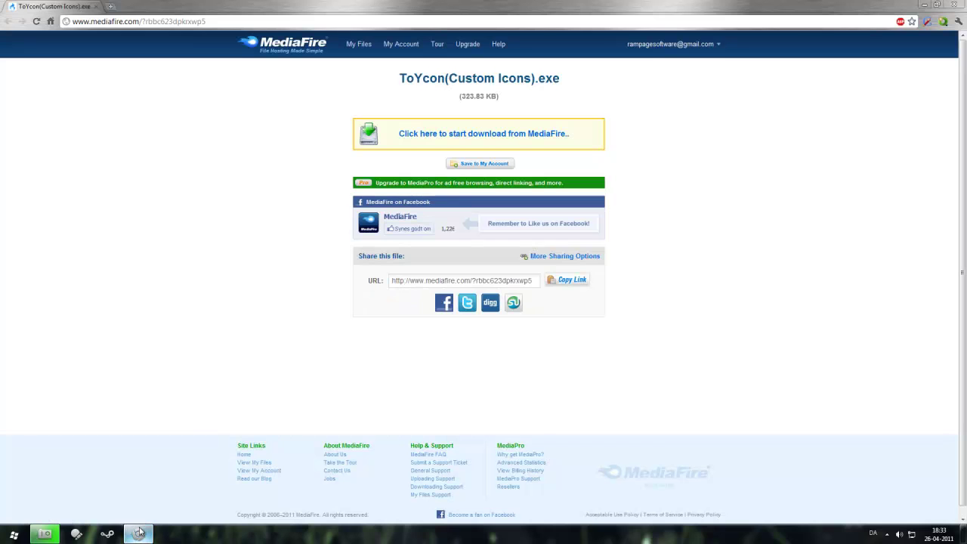
{"action": "left_click", "coordinate": [223, 21]}
{"action": "left_click", "coordinate": [436, 107]}
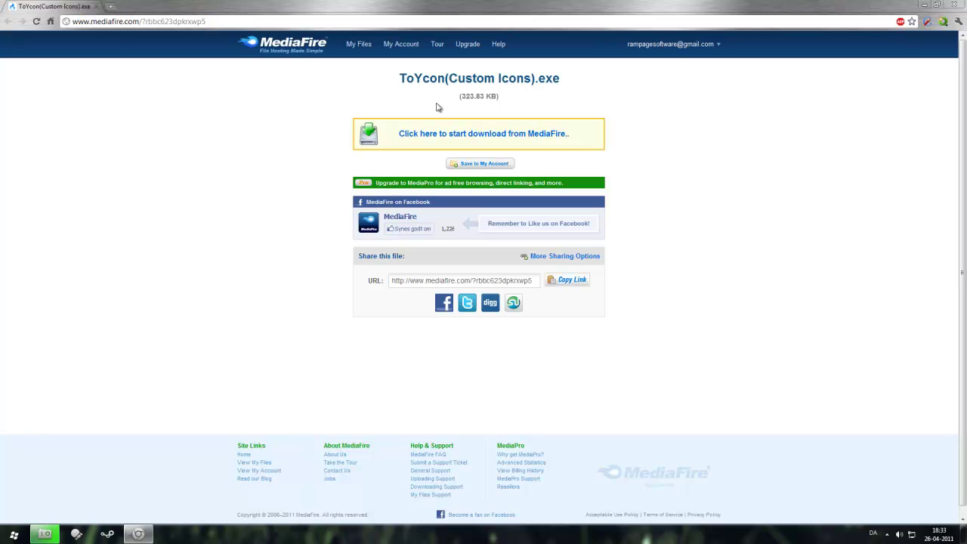
{"action": "mouse_move", "coordinate": [562, 81]}
{"action": "left_mouse_down"}
{"action": "mouse_move", "coordinate": [404, 79]}
{"action": "mouse_move", "coordinate": [563, 74]}
{"action": "left_mouse_up"}
{"action": "left_click", "coordinate": [501, 136]}
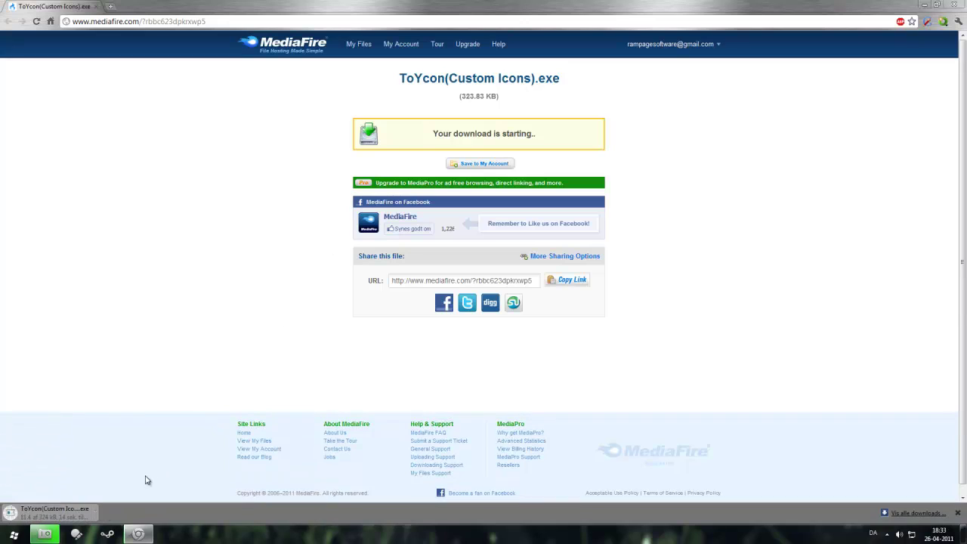
Run the downloaded ToYcon self-extracting archive and extract it to the desktop (Skrivebord)
{"action": "left_click", "coordinate": [99, 514]}
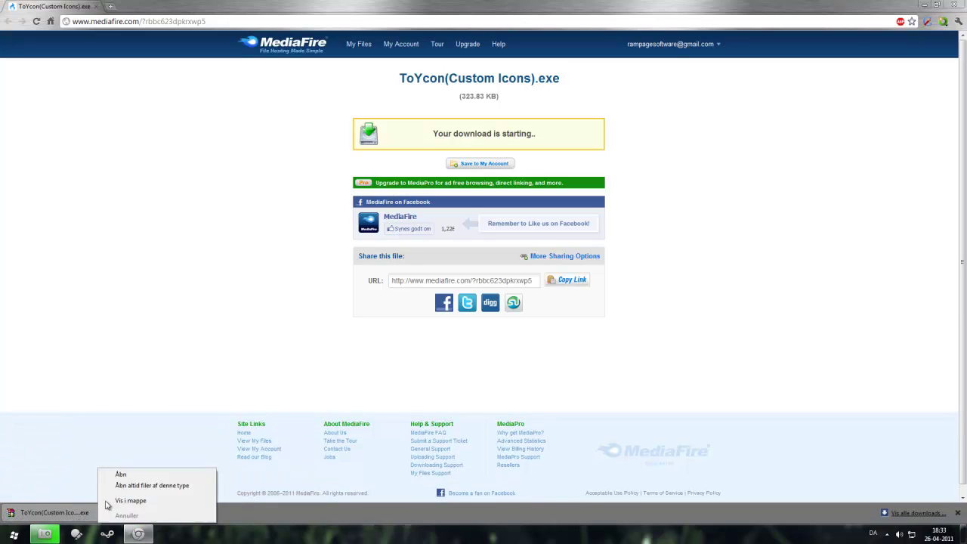
{"action": "left_click", "coordinate": [120, 475]}
{"action": "left_click", "coordinate": [514, 277]}
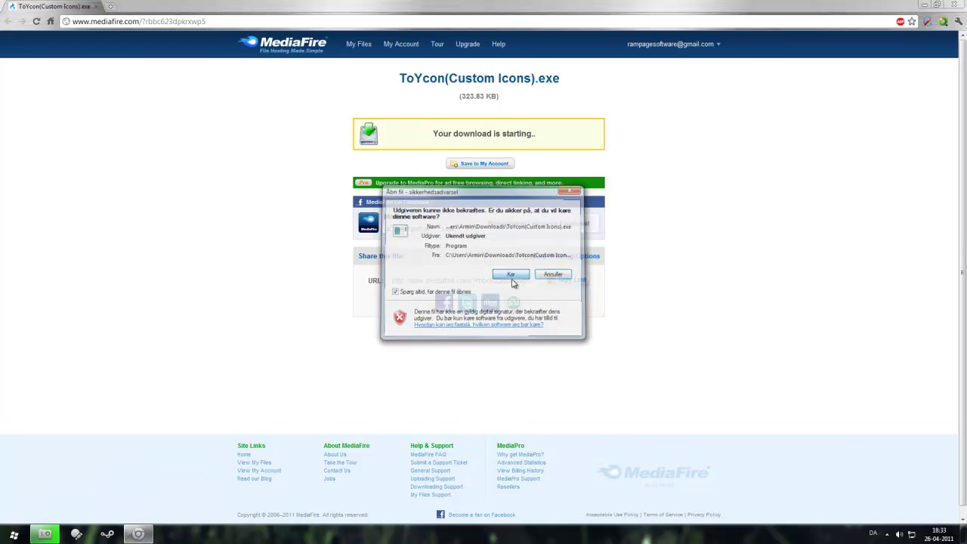
{"action": "left_click", "coordinate": [580, 313]}
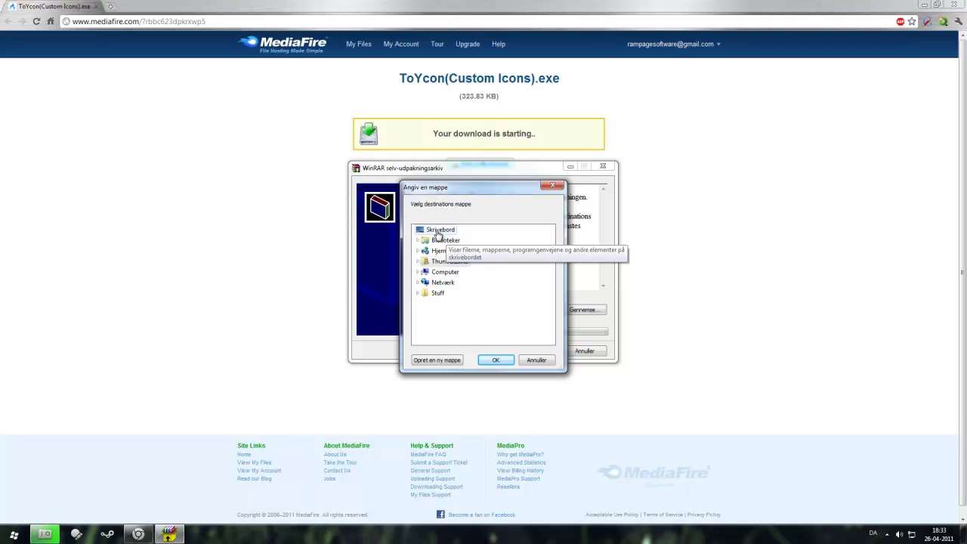
{"action": "left_click", "coordinate": [438, 233]}
{"action": "left_click", "coordinate": [500, 360]}
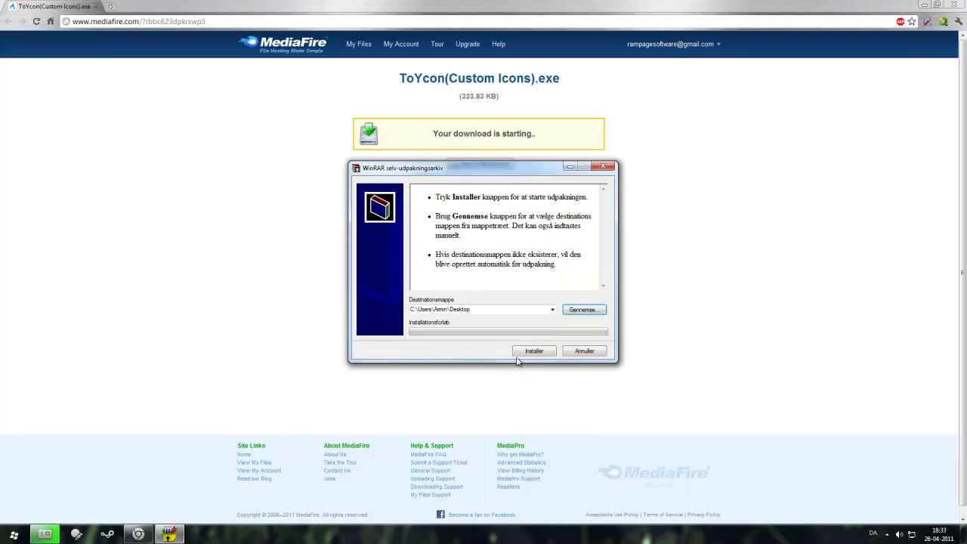
{"action": "left_click", "coordinate": [531, 354]}
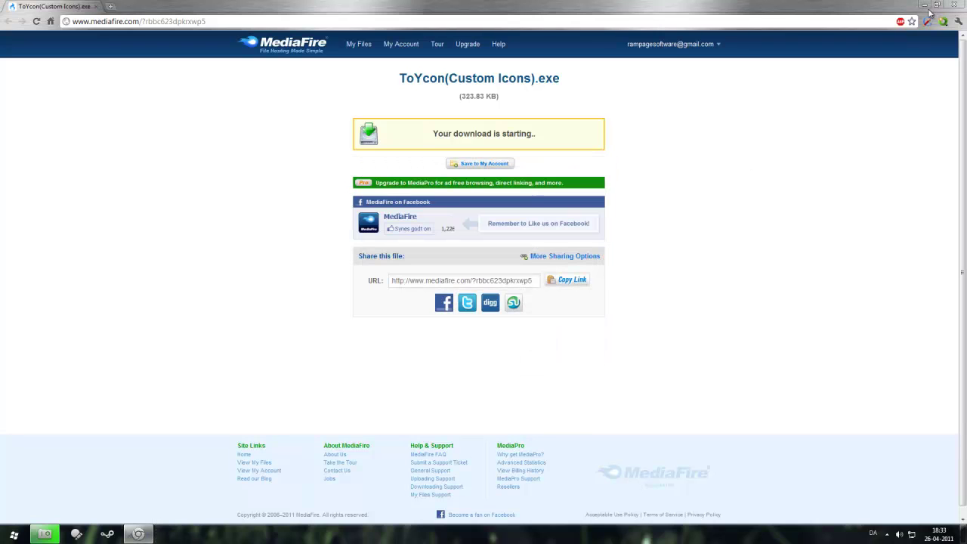
Launch the ToYcon program from the extracted desktop folder and place its box on the desktop beside that folder
{"action": "left_click", "coordinate": [924, 5]}
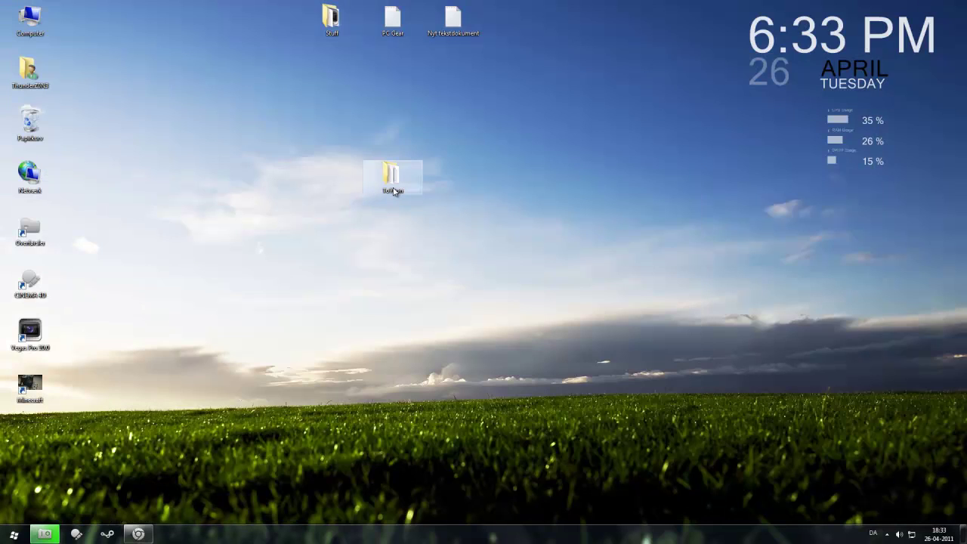
{"action": "left_click", "coordinate": [393, 191]}
{"action": "double_click", "coordinate": [393, 191]}
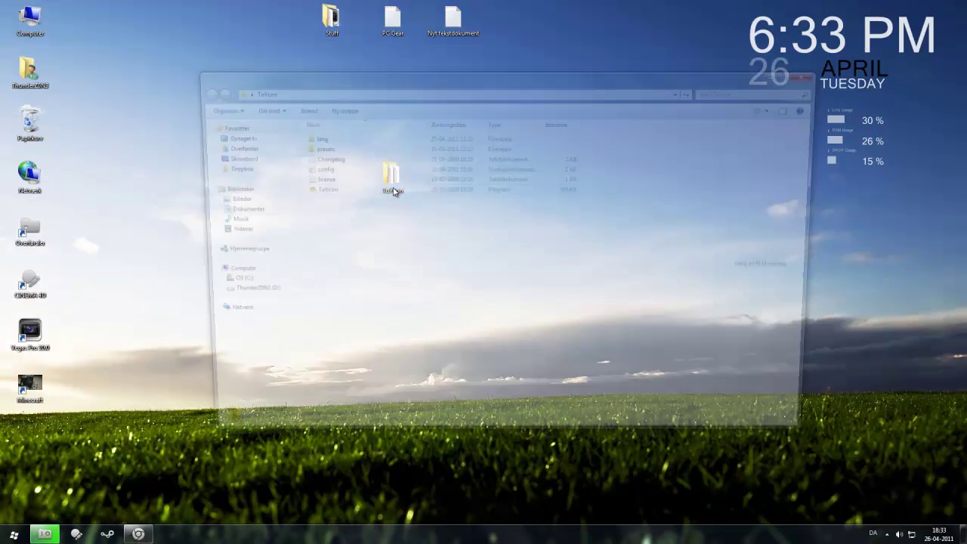
{"action": "left_click", "coordinate": [321, 193]}
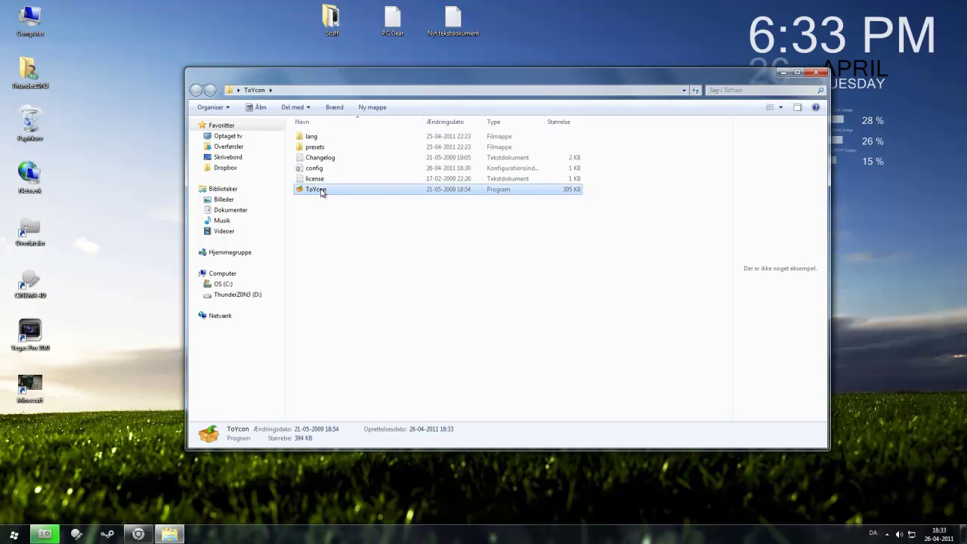
{"action": "double_click", "coordinate": [321, 190]}
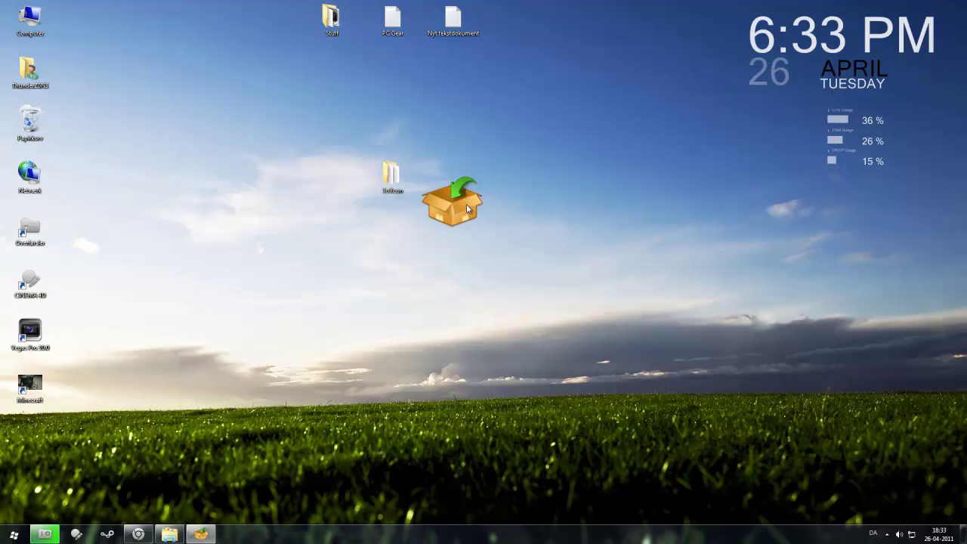
{"action": "left_click_drag", "start_coordinate": [466, 207], "coordinate": [295, 172]}
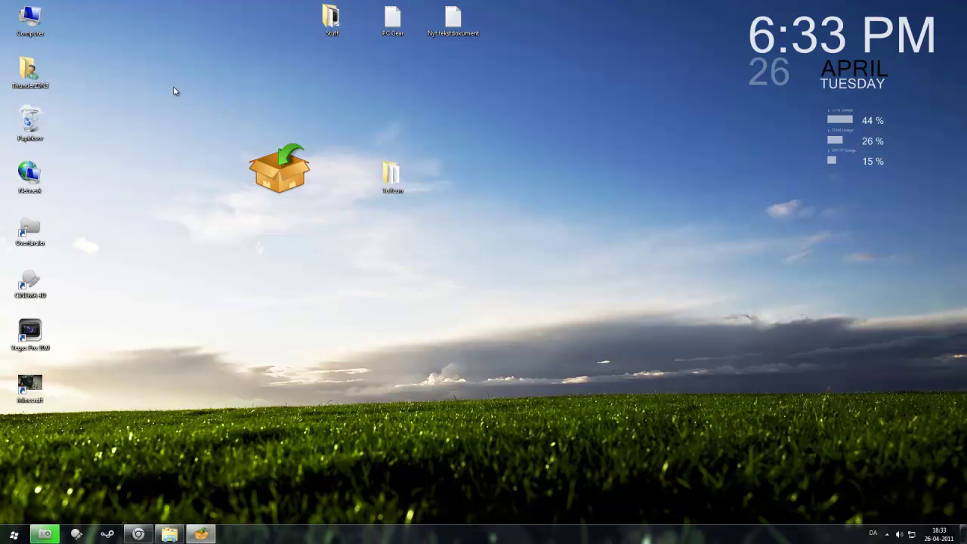
Set ToYcon's conversion type to Jpg -> Ico
{"action": "left_click_drag", "start_coordinate": [30, 387], "coordinate": [196, 250]}
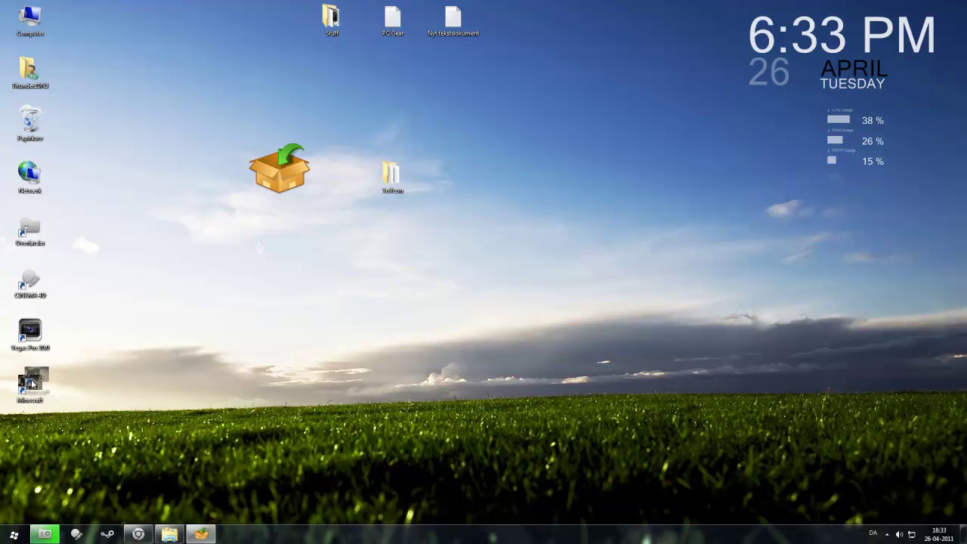
{"action": "right_click", "coordinate": [287, 175]}
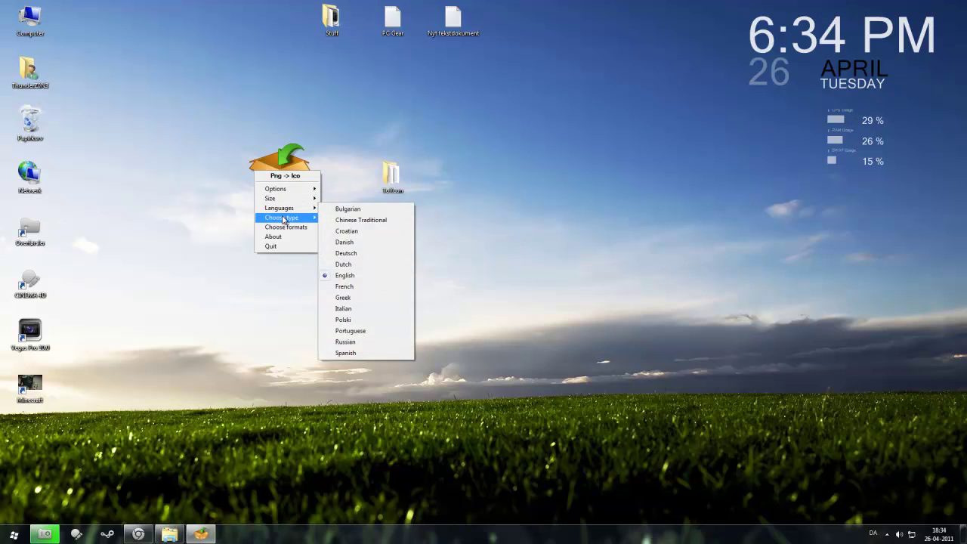
{"action": "mouse_move", "coordinate": [284, 220]}
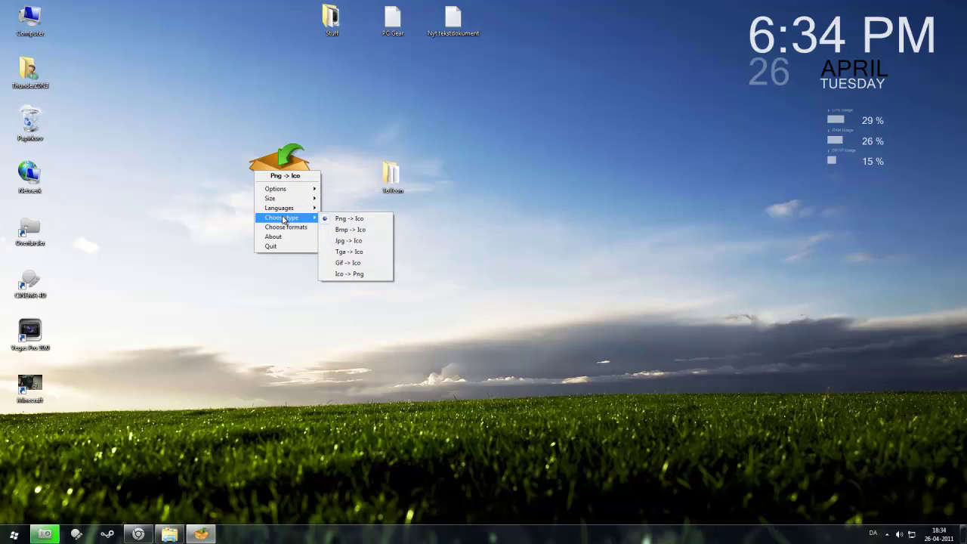
{"action": "left_click", "coordinate": [358, 242]}
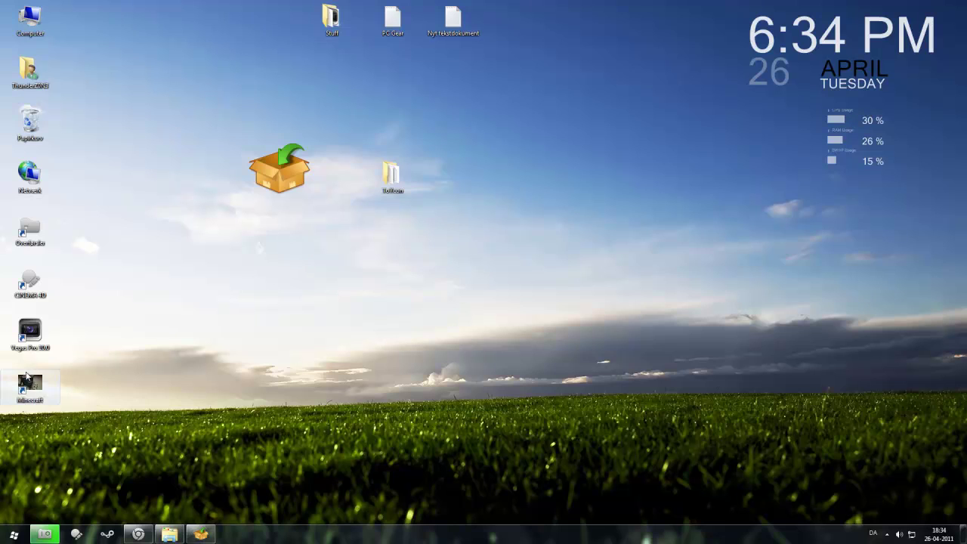
Switch to the browser and search Google Images in a new tab for "Minecraft Volume Alpha"
{"action": "left_click", "coordinate": [138, 535]}
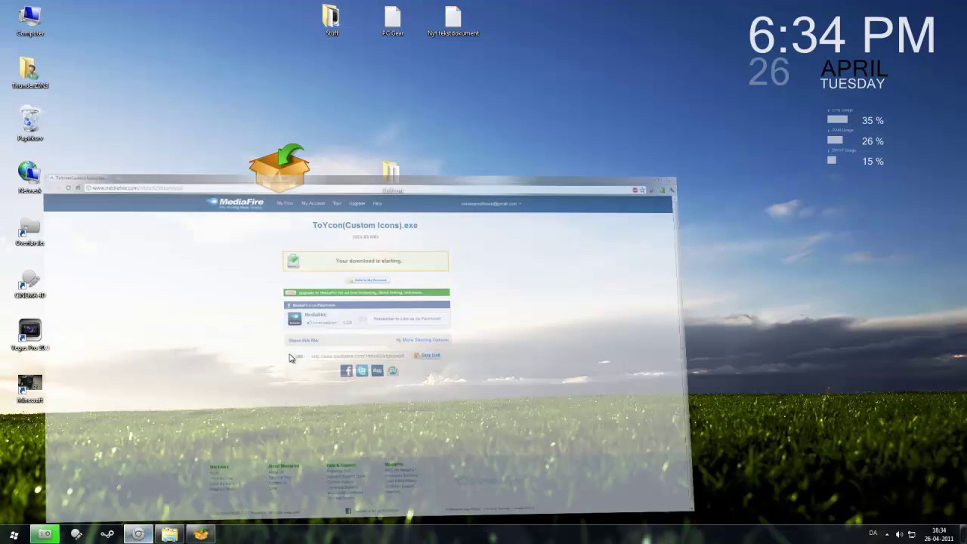
{"action": "left_click", "coordinate": [108, 6]}
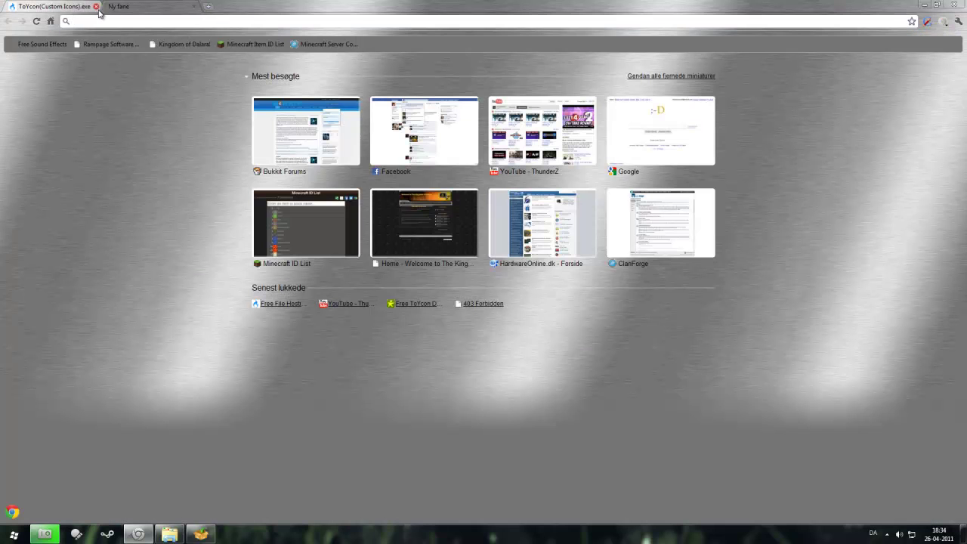
{"action": "left_click", "coordinate": [668, 146]}
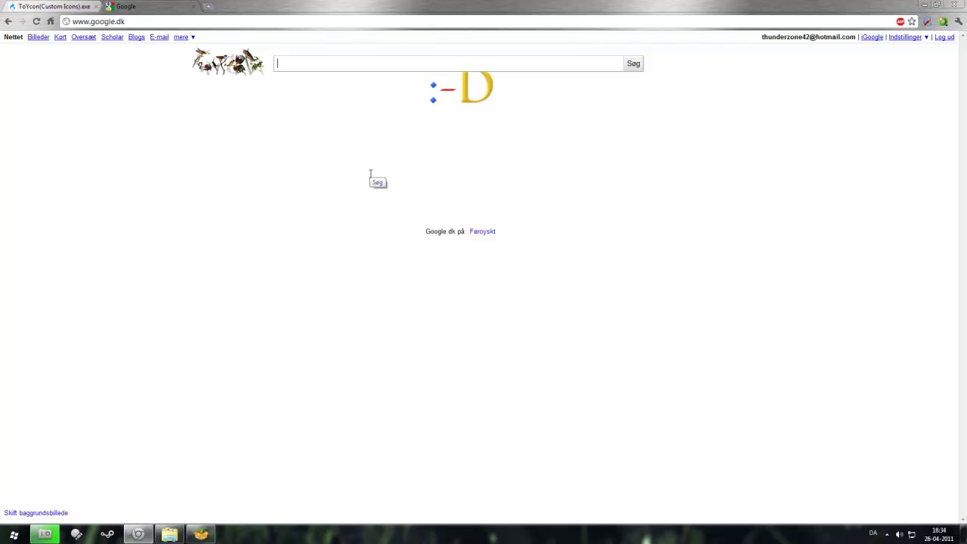
{"action": "type", "text": "Minecraft V"}
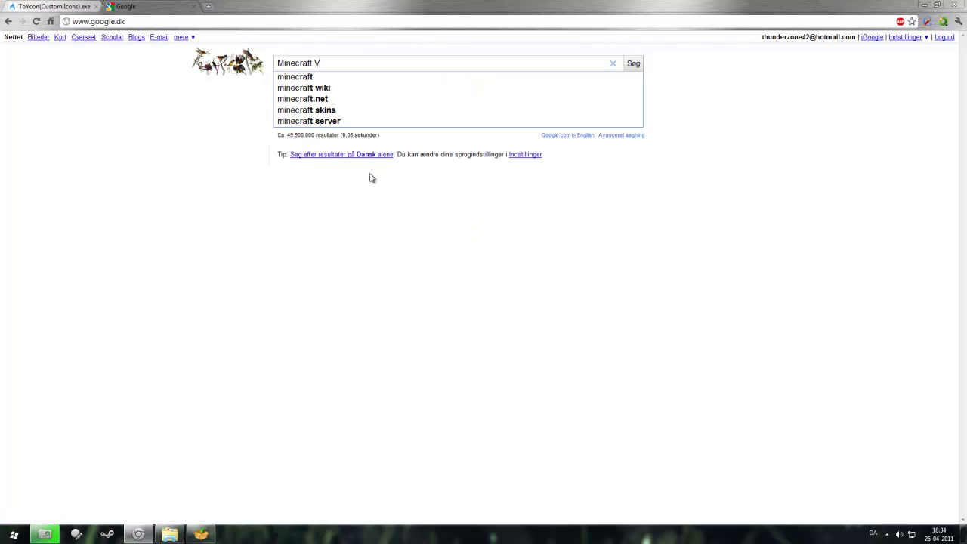
{"action": "type", "text": "olume Alpha"}
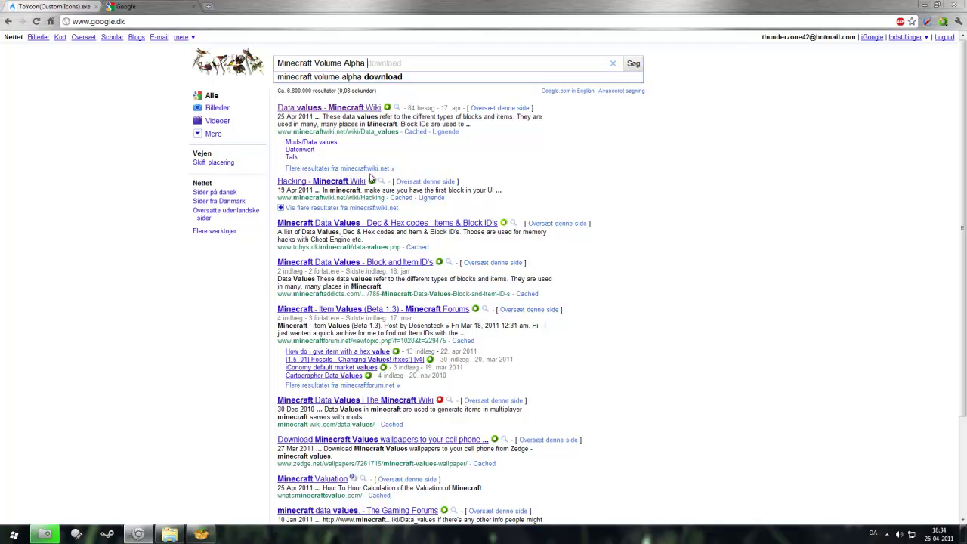
{"action": "key", "text": "Return"}
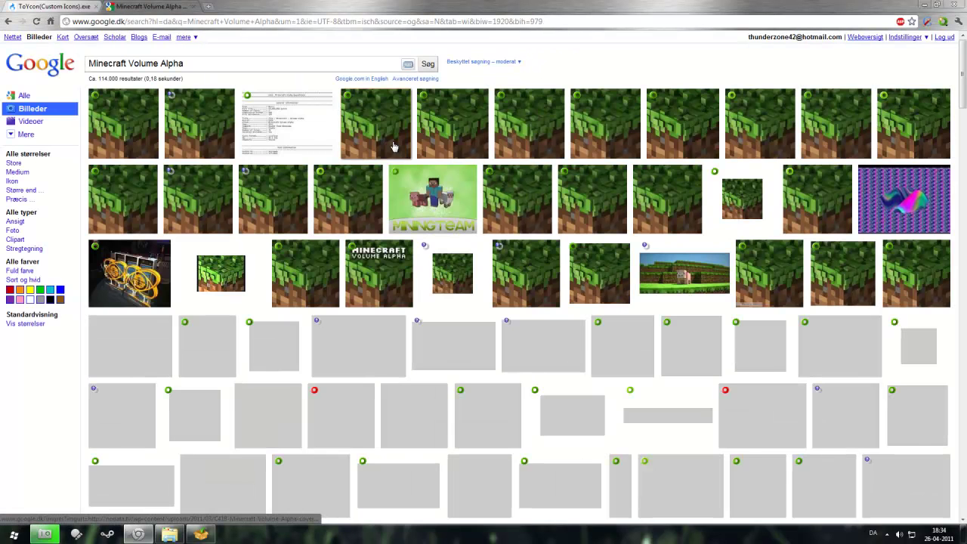
Save the first grass block image result to the desktop as a JPEG named minecraft-volume-alpha-soundtrack and close the browser
{"action": "left_click", "coordinate": [134, 126]}
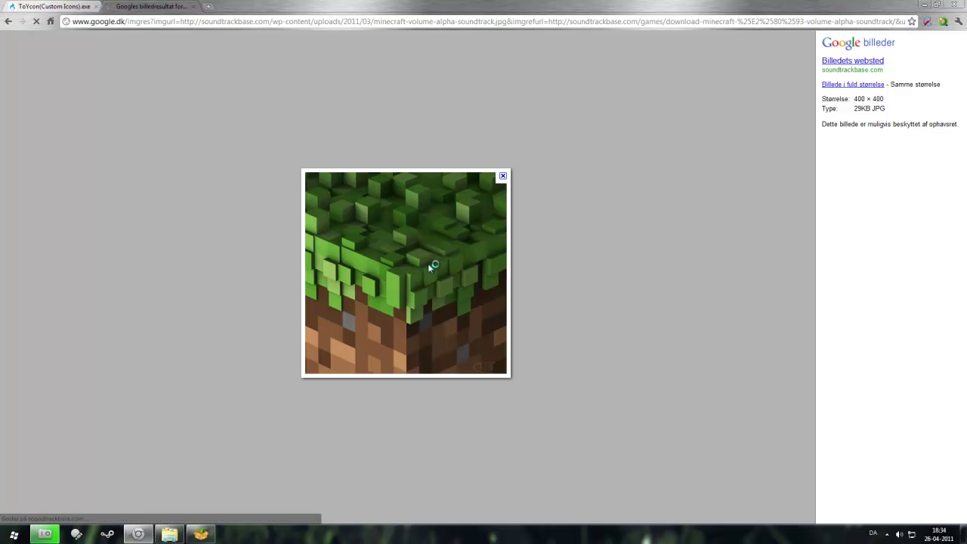
{"action": "right_click", "coordinate": [428, 265]}
{"action": "left_click", "coordinate": [440, 271]}
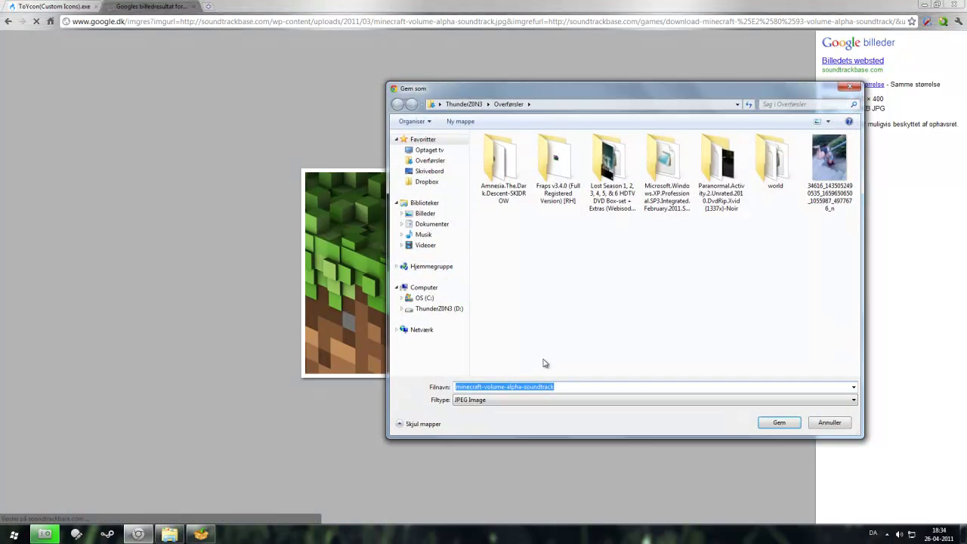
{"action": "left_click", "coordinate": [430, 172]}
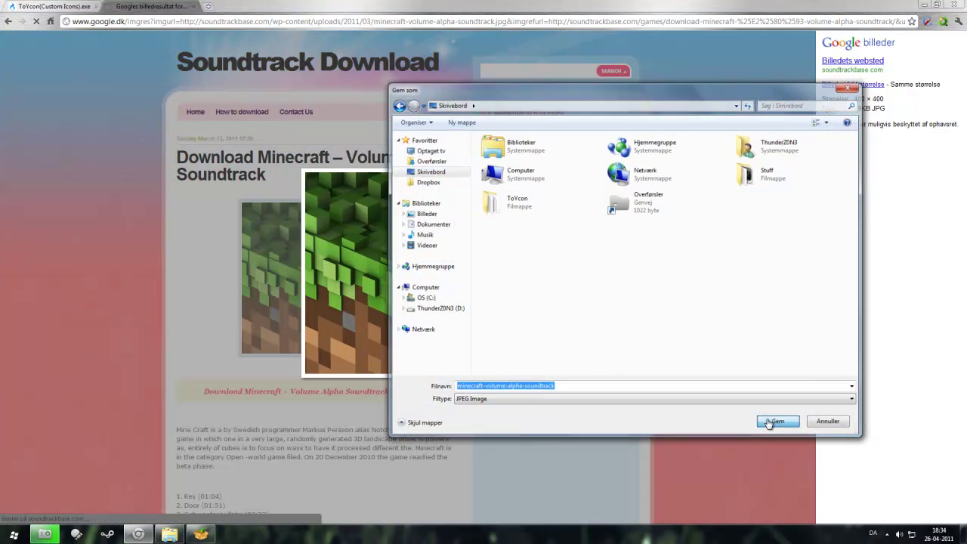
{"action": "left_click", "coordinate": [774, 423]}
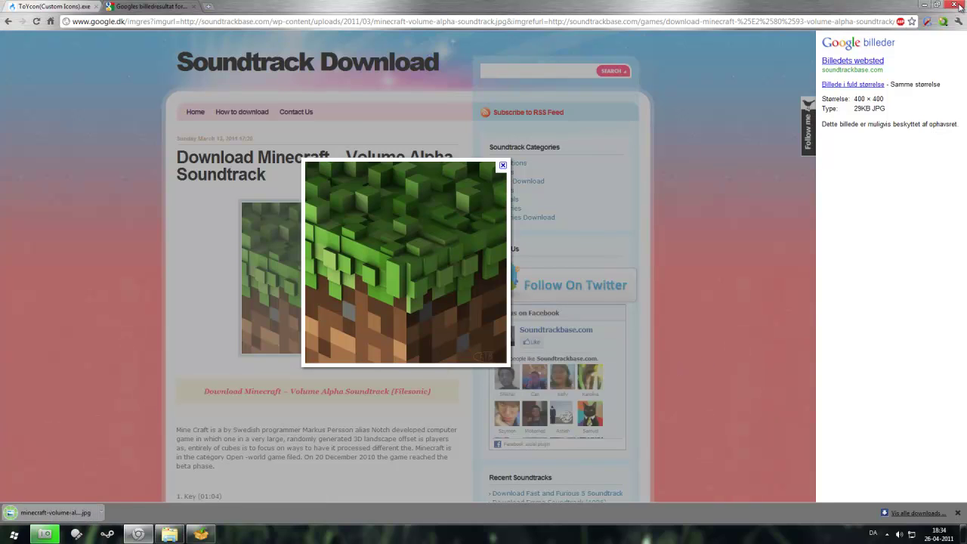
{"action": "left_click", "coordinate": [929, 6]}
Move the saved image into free space on the desktop and rename it "Minecraft Icon"
{"action": "left_click_drag", "start_coordinate": [30, 437], "coordinate": [216, 370]}
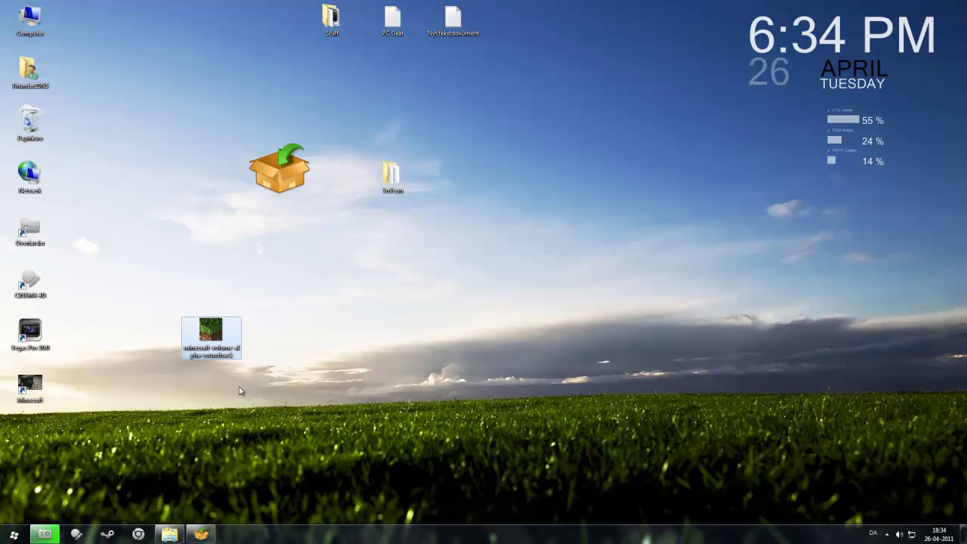
{"action": "right_click", "coordinate": [231, 349]}
{"action": "left_click", "coordinate": [260, 328]}
{"action": "type", "text": "Mine"}
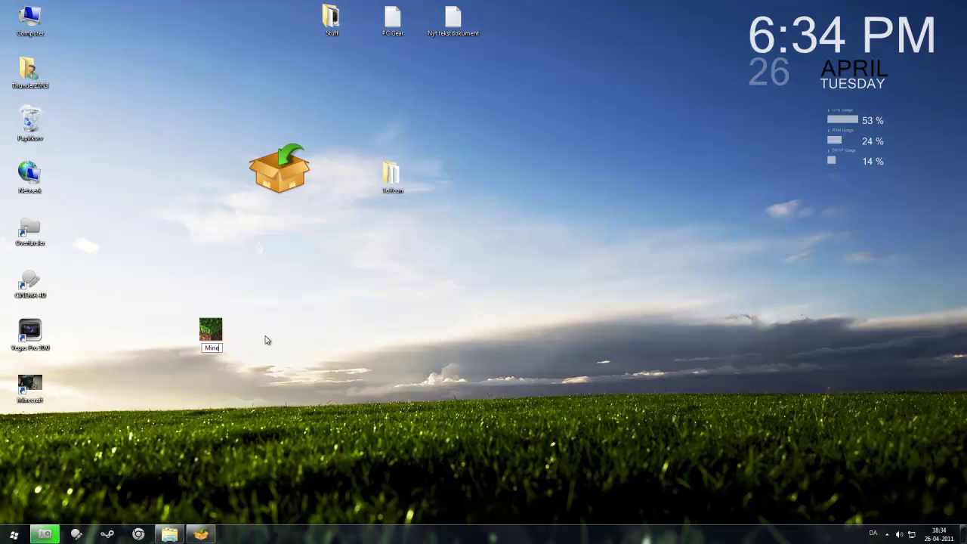
{"action": "type", "text": "craft Icon"}
{"action": "key", "text": "Return"}
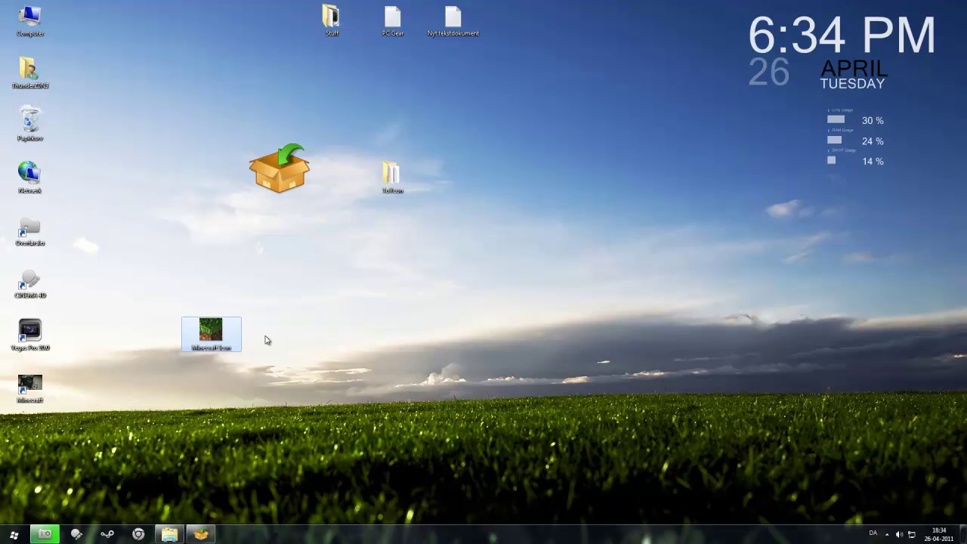
Examine the file type of the Minecraft Icon image in its properties
{"action": "left_click_drag", "start_coordinate": [201, 337], "coordinate": [203, 286]}
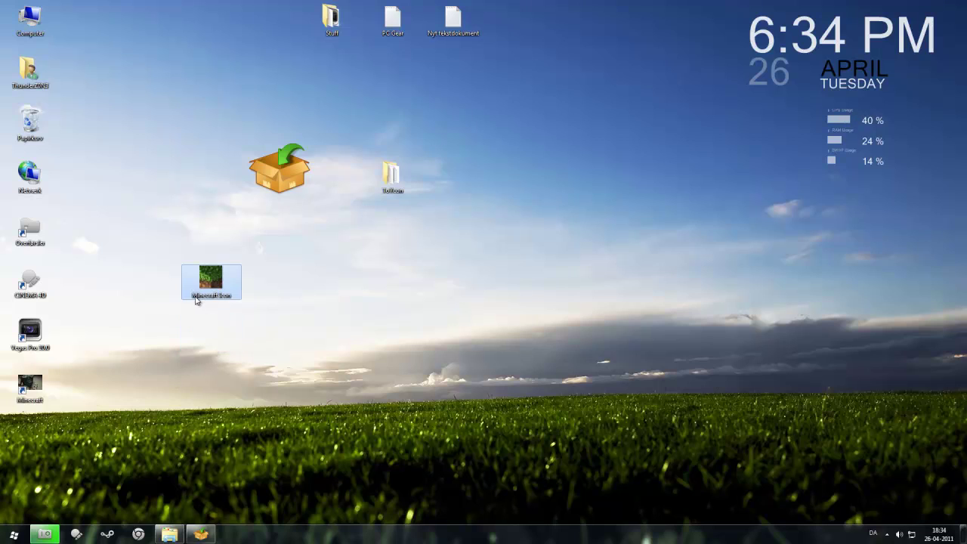
{"action": "right_click", "coordinate": [202, 286]}
{"action": "left_click", "coordinate": [234, 516]}
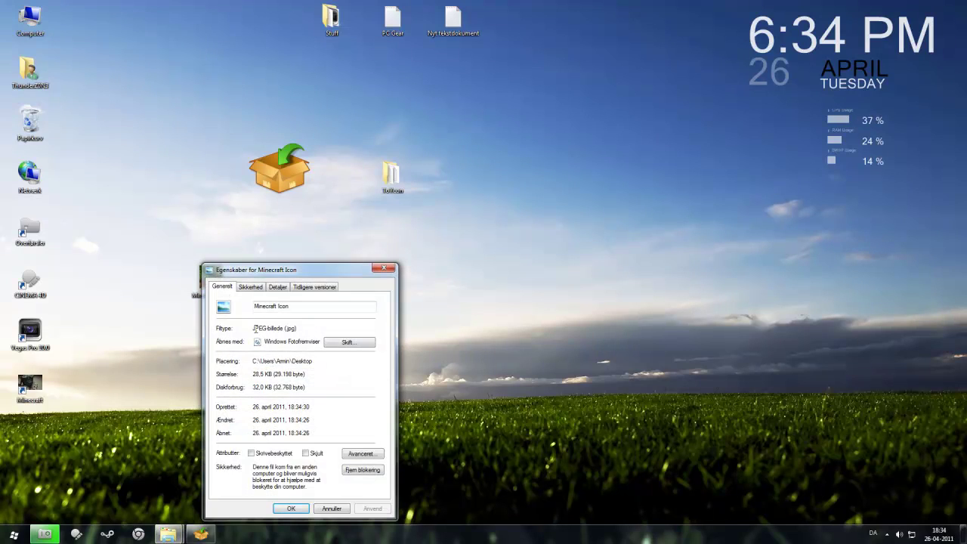
{"action": "left_click", "coordinate": [384, 268]}
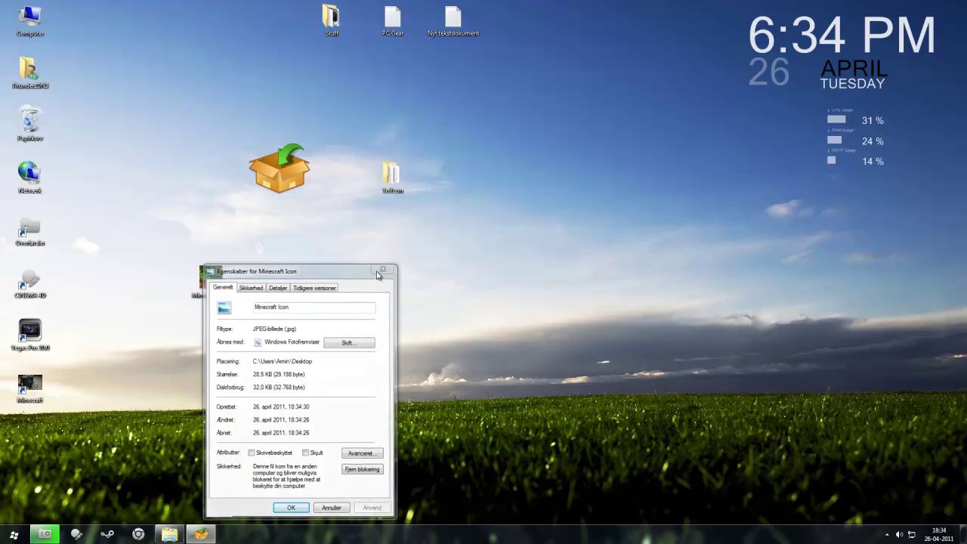
Move the Minecraft Icon image beside ToYcon and convert it to an icon file with the Jpg -> Ico conversion
{"action": "left_click_drag", "start_coordinate": [211, 281], "coordinate": [211, 178]}
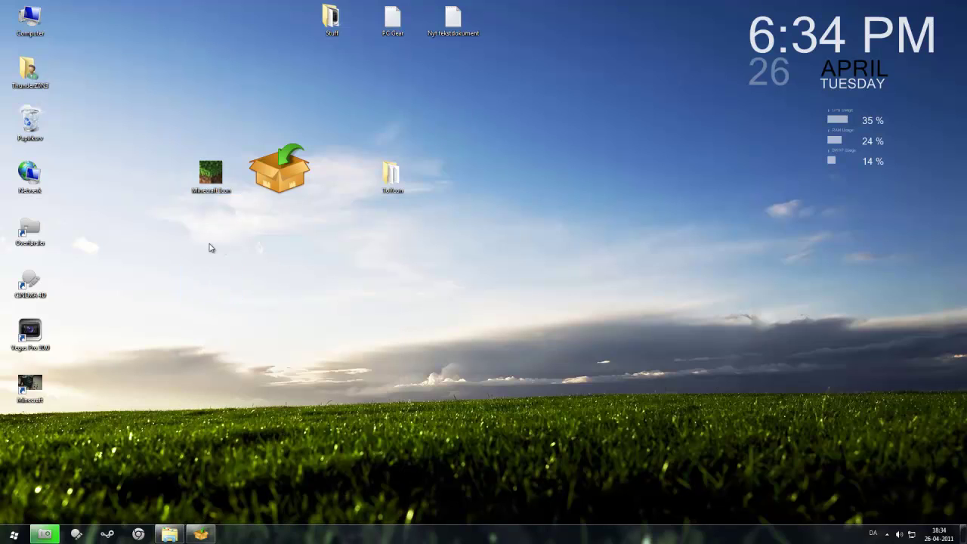
{"action": "left_click", "coordinate": [215, 185]}
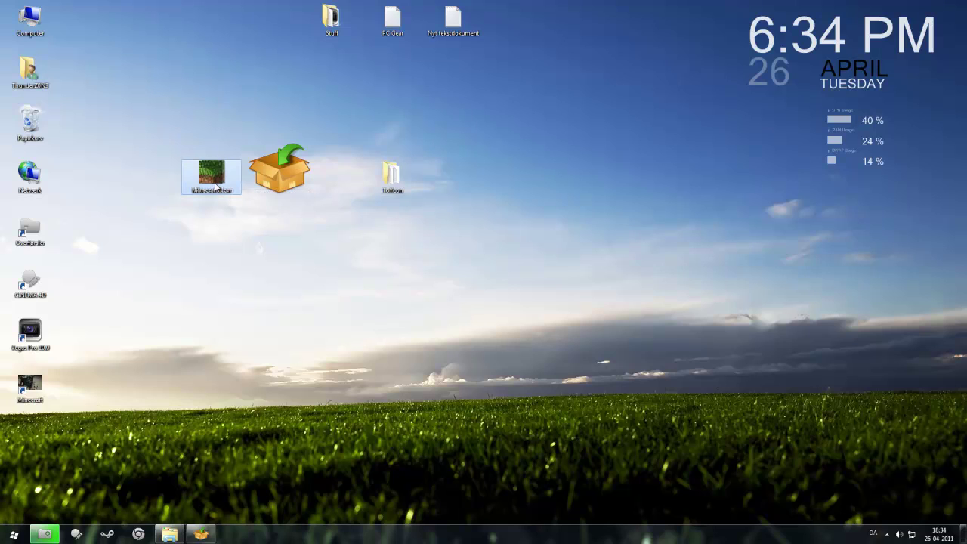
{"action": "left_click_drag", "start_coordinate": [215, 186], "coordinate": [279, 166]}
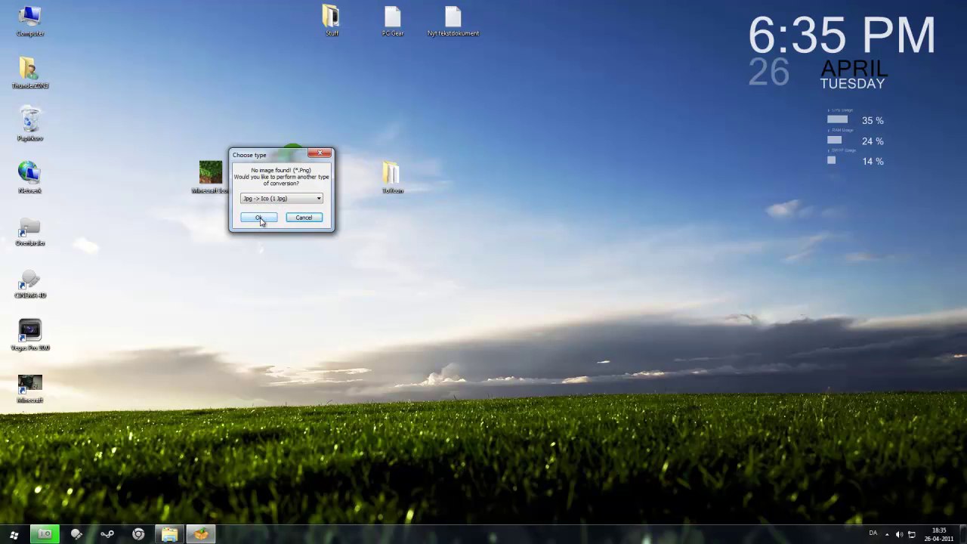
{"action": "left_click", "coordinate": [260, 218]}
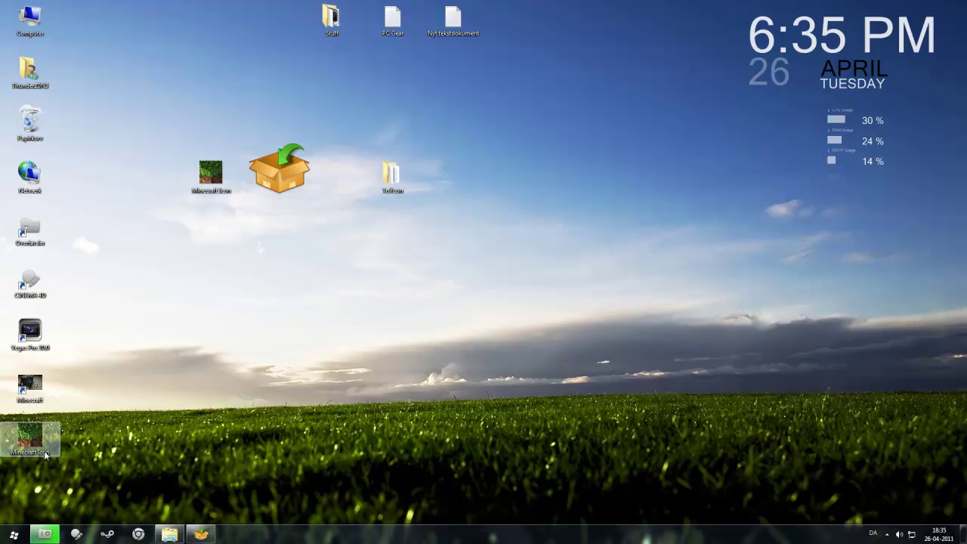
Move the converted icon file below the original image, preview it in the photo viewer and close the viewer
{"action": "left_click_drag", "start_coordinate": [30, 436], "coordinate": [177, 320]}
{"action": "double_click", "coordinate": [210, 281]}
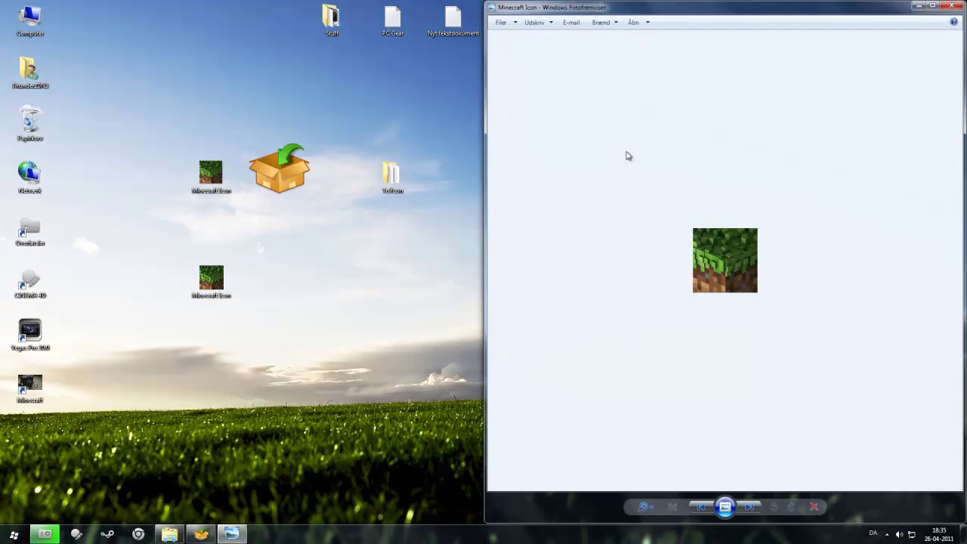
{"action": "left_click", "coordinate": [951, 6]}
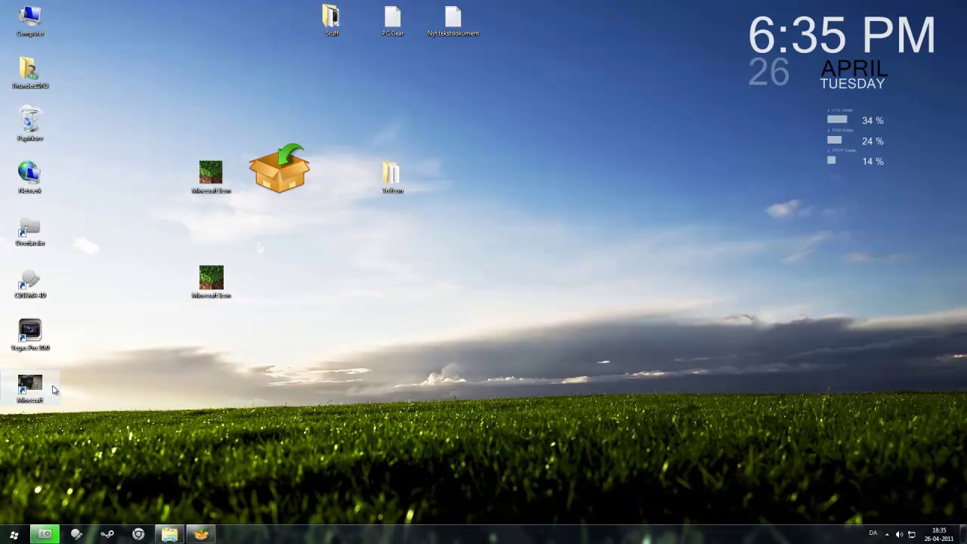
Change the Minecraft shortcut's icon to the Minecraft Icon.ico file on the desktop and apply the change
{"action": "right_click", "coordinate": [47, 390]}
{"action": "left_click", "coordinate": [53, 378]}
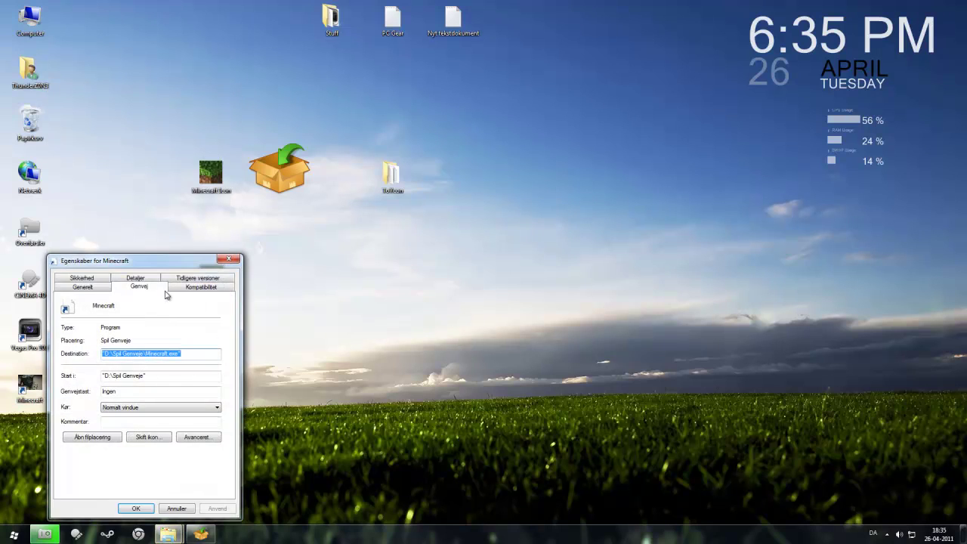
{"action": "left_click_drag", "start_coordinate": [170, 263], "coordinate": [490, 171]}
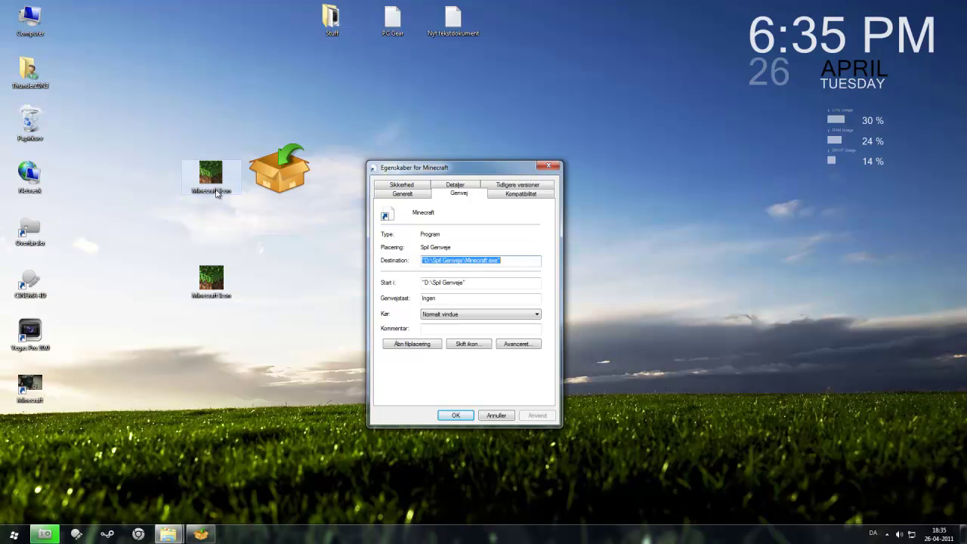
{"action": "left_click", "coordinate": [469, 344]}
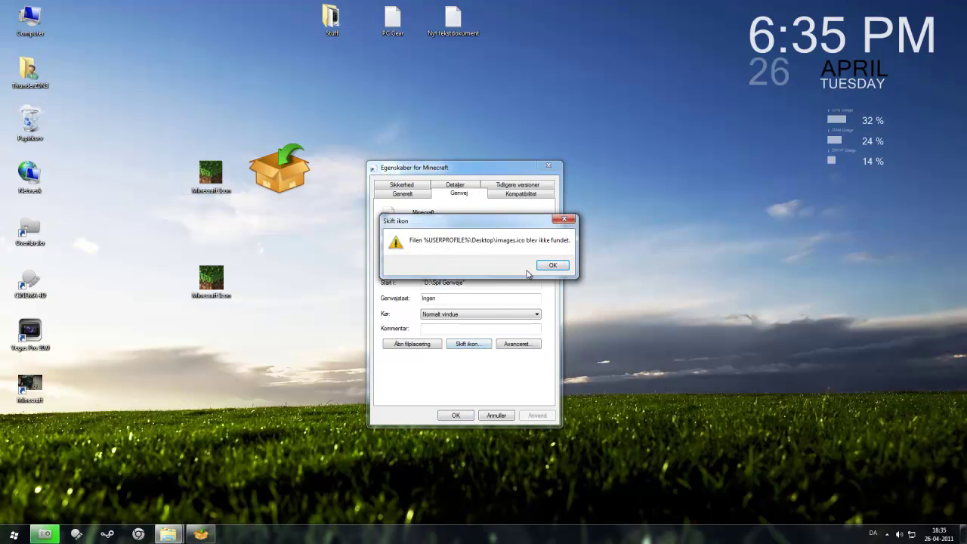
{"action": "left_click", "coordinate": [551, 266]}
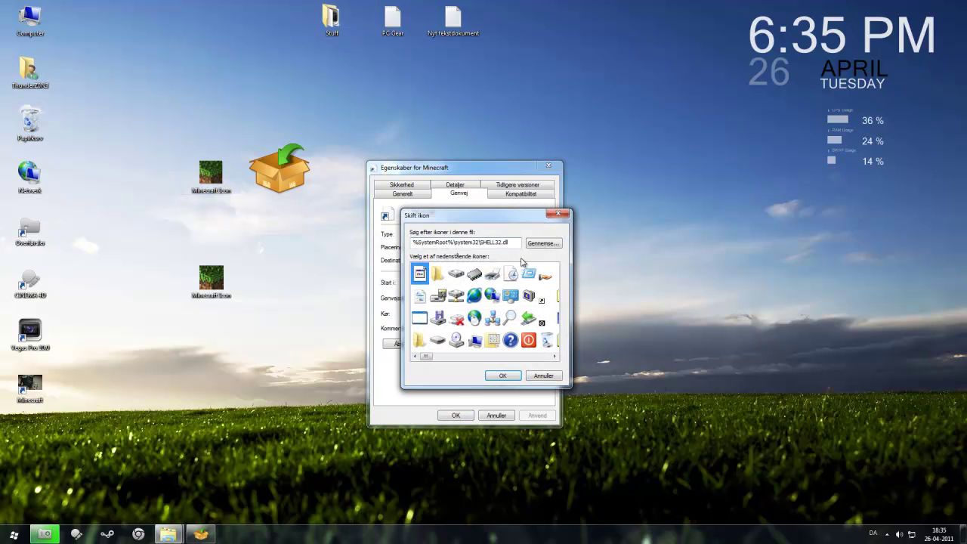
{"action": "left_click", "coordinate": [541, 243]}
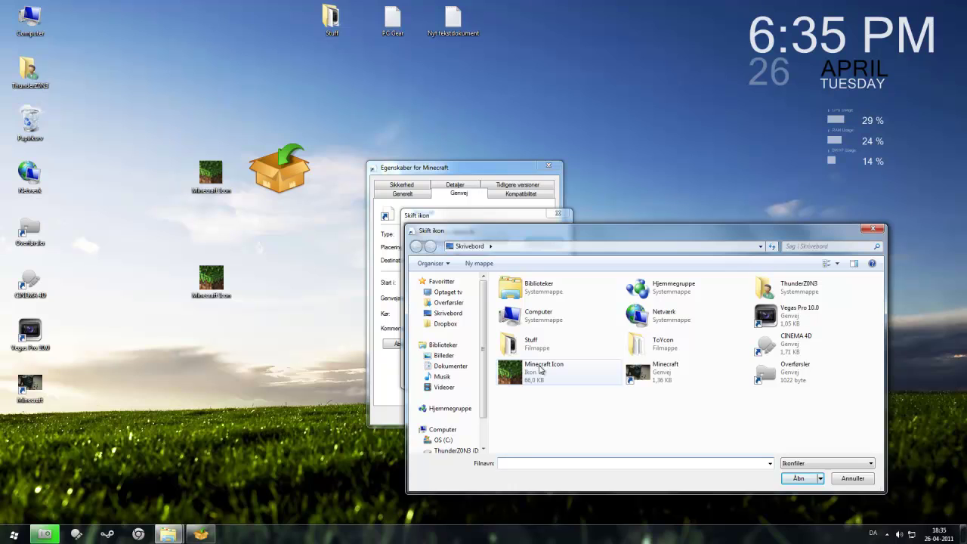
{"action": "double_click", "coordinate": [532, 375]}
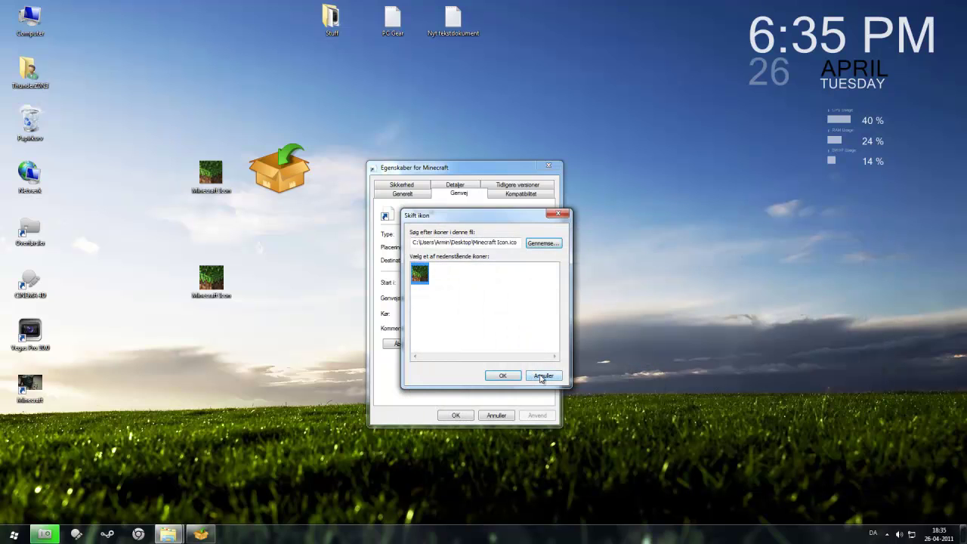
{"action": "left_click", "coordinate": [505, 378]}
{"action": "left_click", "coordinate": [542, 415]}
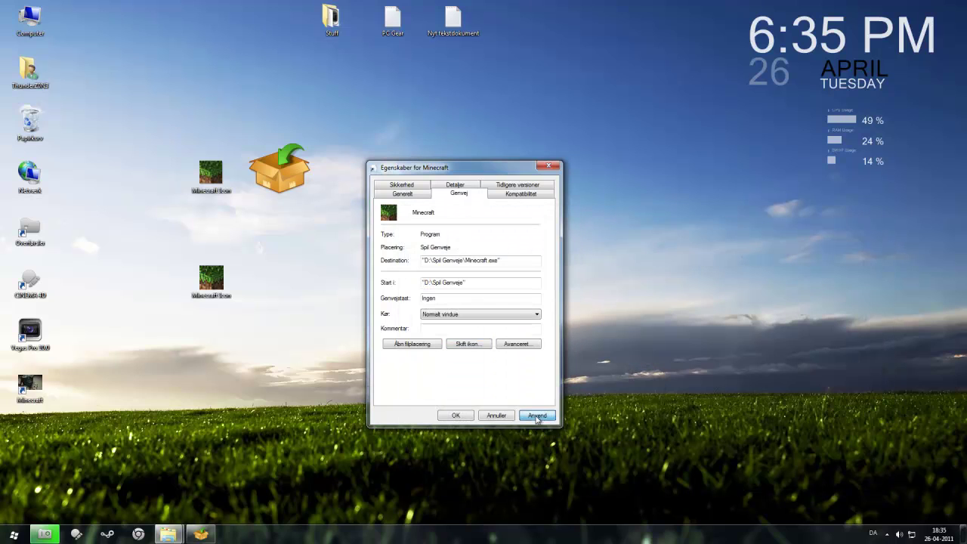
{"action": "left_click", "coordinate": [455, 415]}
Delete the converted Minecraft Icon file and the original Minecraft Icon image from the desktop
{"action": "left_click_drag", "start_coordinate": [177, 376], "coordinate": [237, 251]}
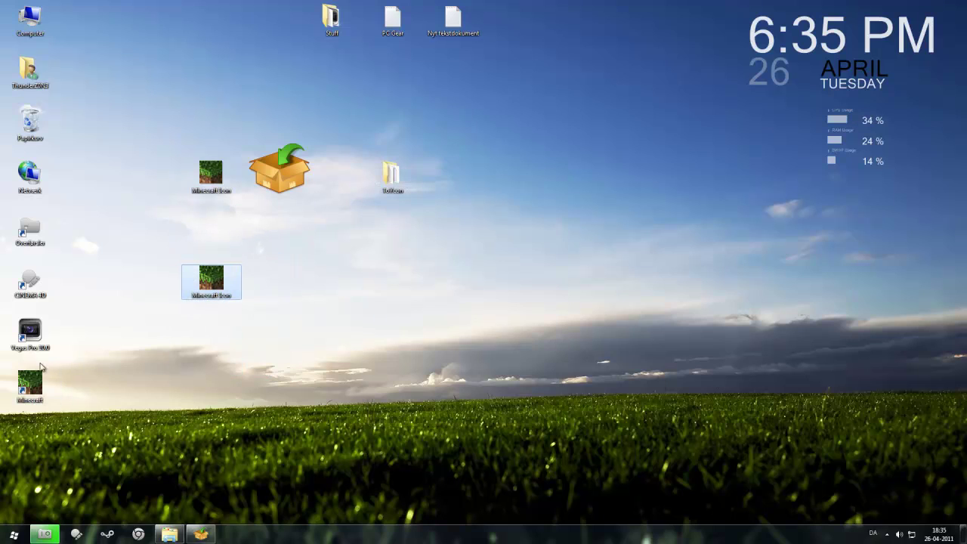
{"action": "left_click_drag", "start_coordinate": [216, 304], "coordinate": [298, 250]}
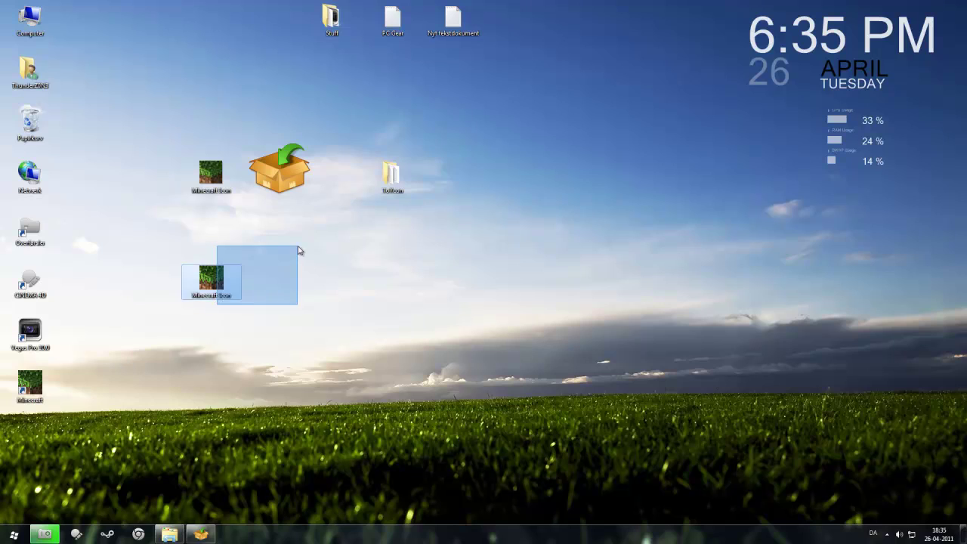
{"action": "left_click_drag", "start_coordinate": [162, 350], "coordinate": [244, 270]}
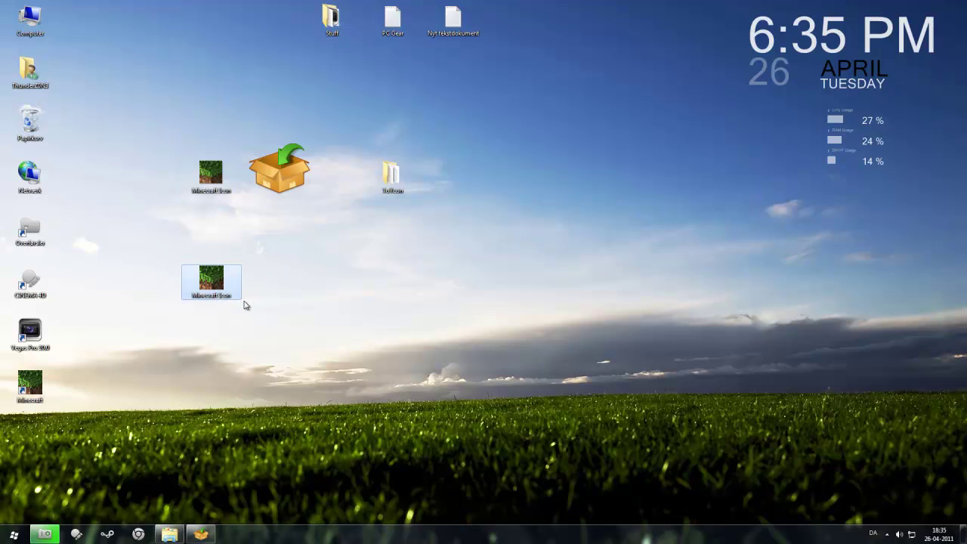
{"action": "key", "text": "Delete"}
{"action": "key", "text": "Return"}
{"action": "left_click_drag", "start_coordinate": [201, 257], "coordinate": [232, 115]}
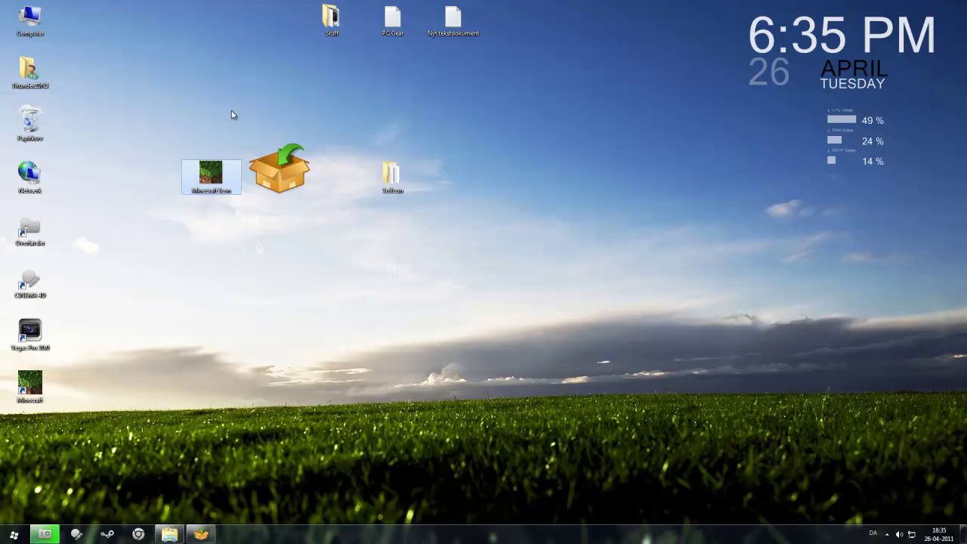
{"action": "key", "text": "Delete"}
{"action": "key", "text": "Return"}
Move the Minecraft shortcut into free desktop space, test it by launching and logging in to Minecraft, and close the game
{"action": "left_click_drag", "start_coordinate": [30, 381], "coordinate": [211, 278]}
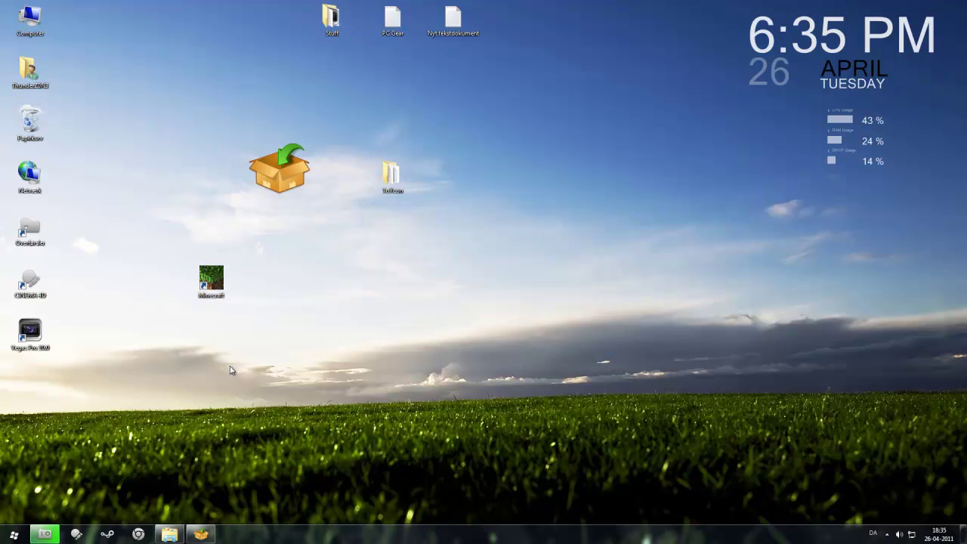
{"action": "double_click", "coordinate": [203, 284]}
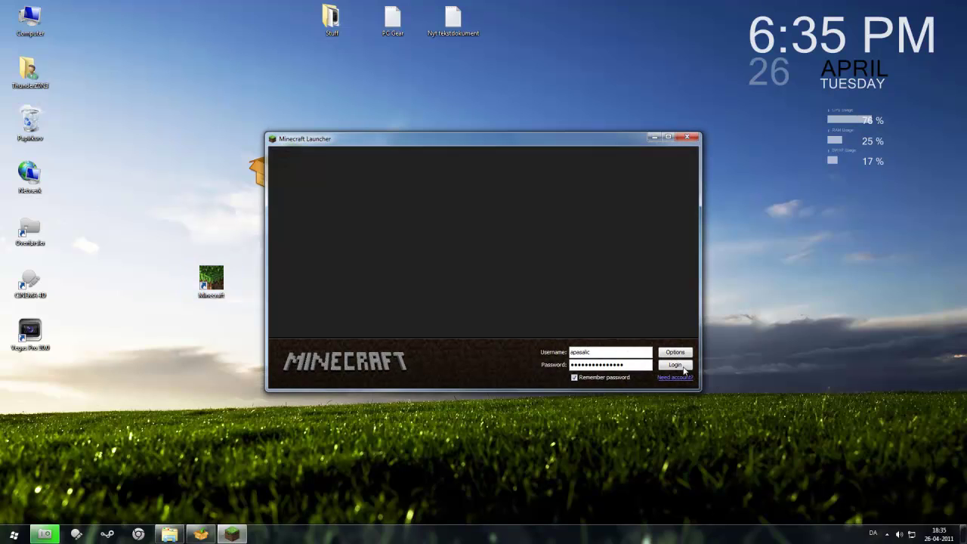
{"action": "left_click", "coordinate": [684, 367]}
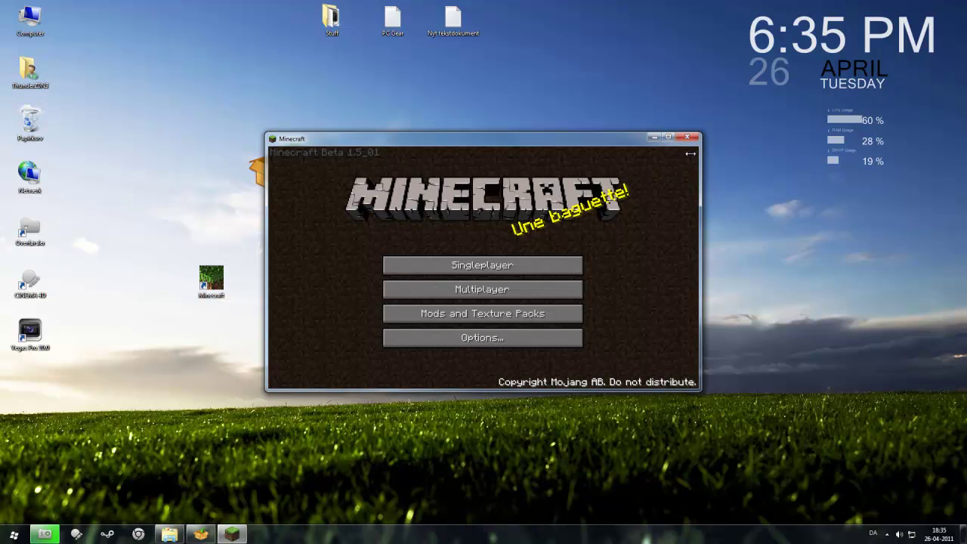
{"action": "key", "text": "alt+F4"}
Move the Minecraft shortcut back to its place below the Vegas Pro 10.0 shortcut
{"action": "left_click_drag", "start_coordinate": [126, 353], "coordinate": [249, 264]}
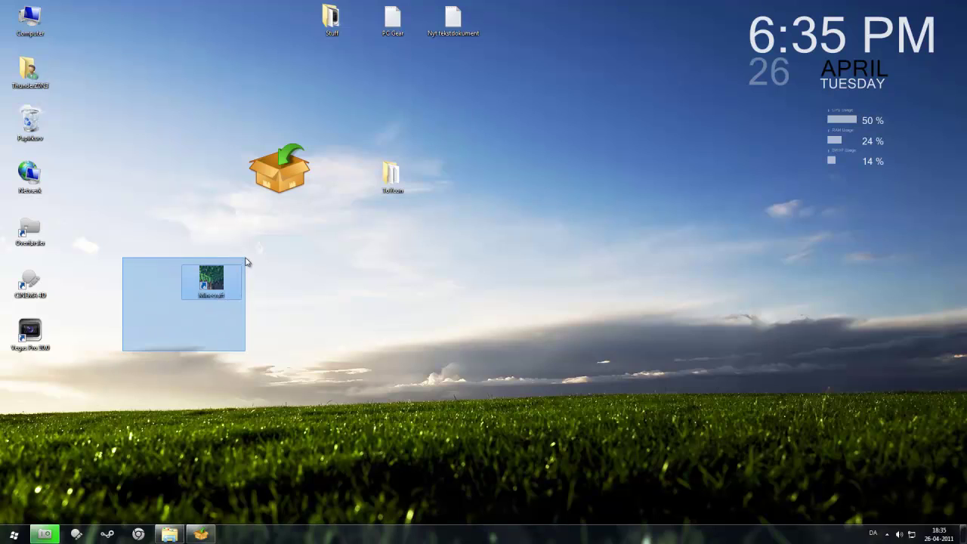
{"action": "left_click_drag", "start_coordinate": [193, 294], "coordinate": [171, 280]}
{"action": "left_click_drag", "start_coordinate": [113, 338], "coordinate": [6, 296]}
{"action": "left_click", "coordinate": [216, 261]}
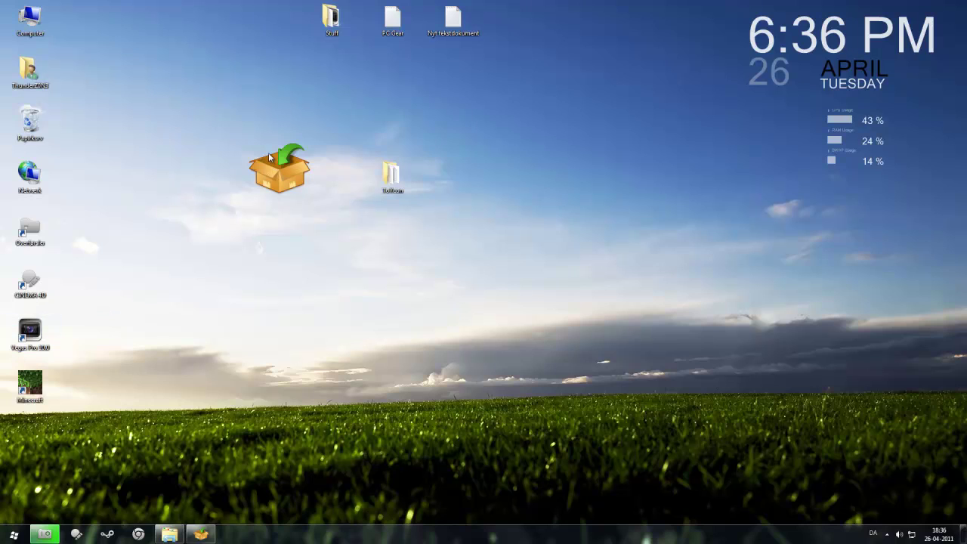
Quit ToYcon
{"action": "right_click", "coordinate": [276, 183]}
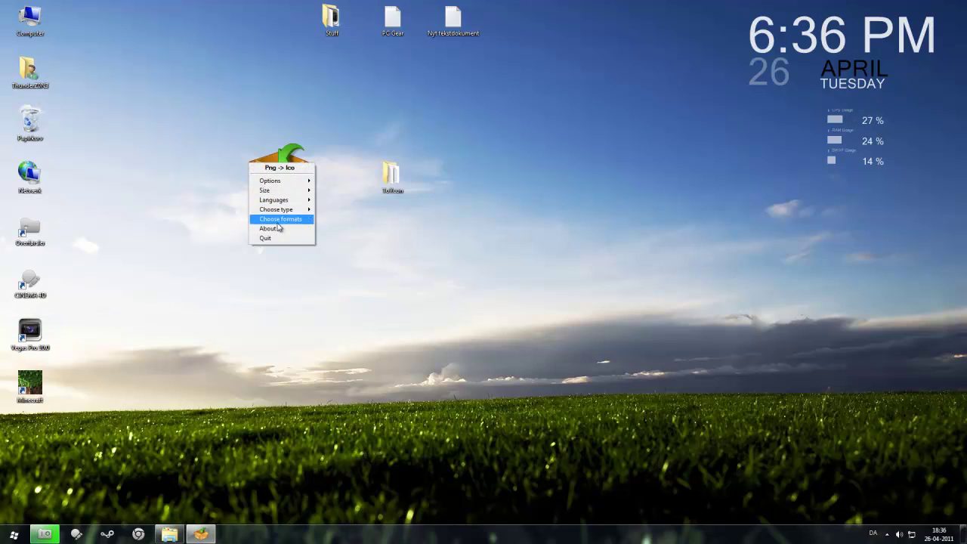
{"action": "left_click", "coordinate": [274, 238]}
{"action": "left_click_drag", "start_coordinate": [284, 215], "coordinate": [422, 163]}
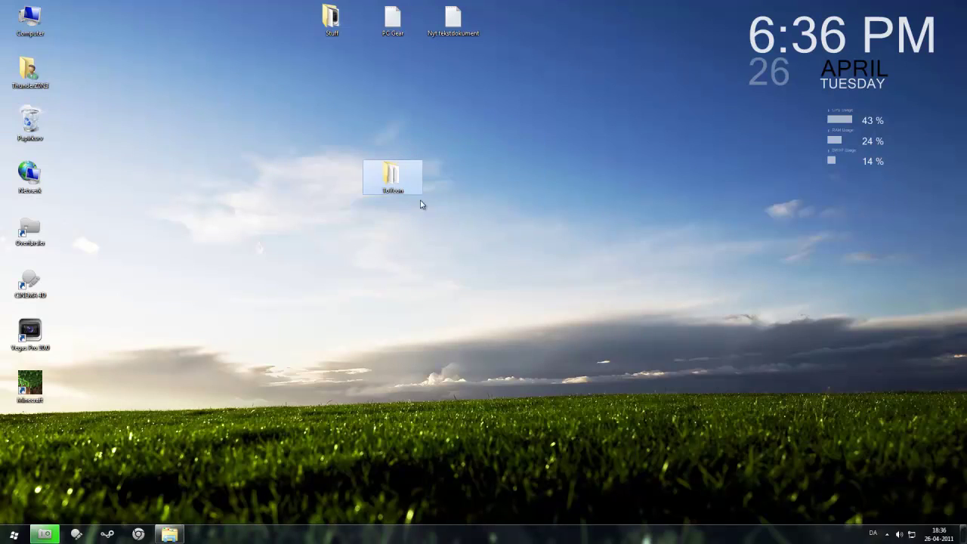
{"action": "left_click", "coordinate": [398, 267]}
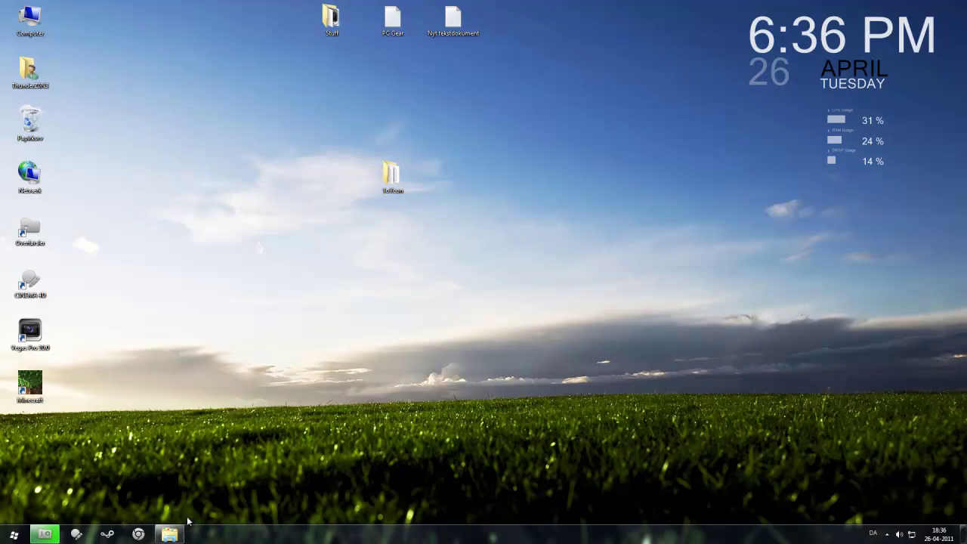
Scan the ToYcon folder with Malwarebytes' Anti-Malware and close the scan log and completion message
{"action": "left_click_drag", "start_coordinate": [296, 260], "coordinate": [444, 162]}
{"action": "right_click", "coordinate": [391, 176]}
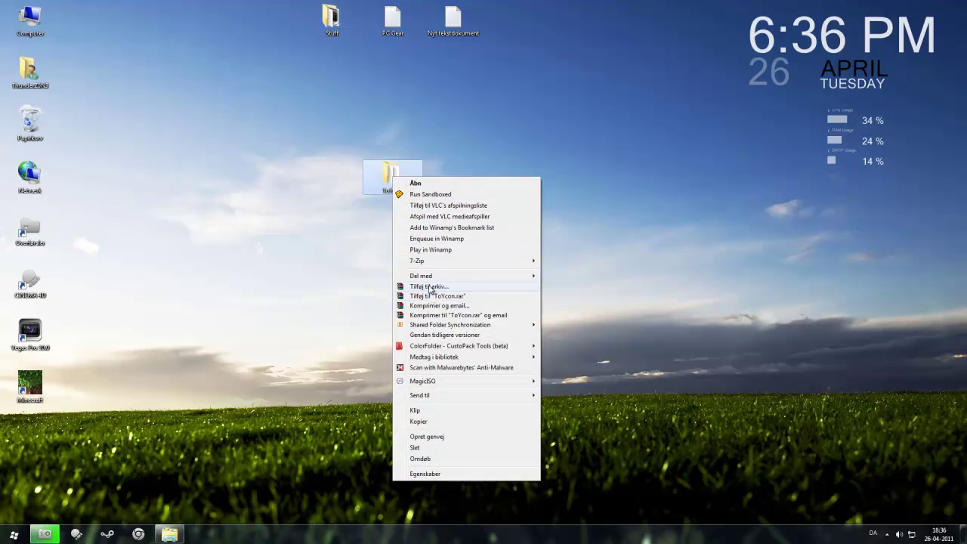
{"action": "mouse_move", "coordinate": [425, 354]}
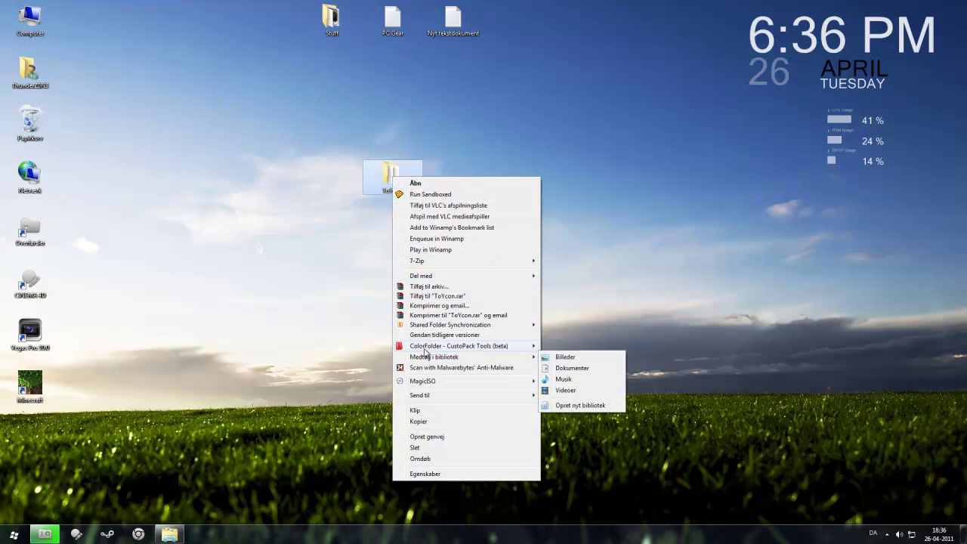
{"action": "left_click", "coordinate": [427, 367]}
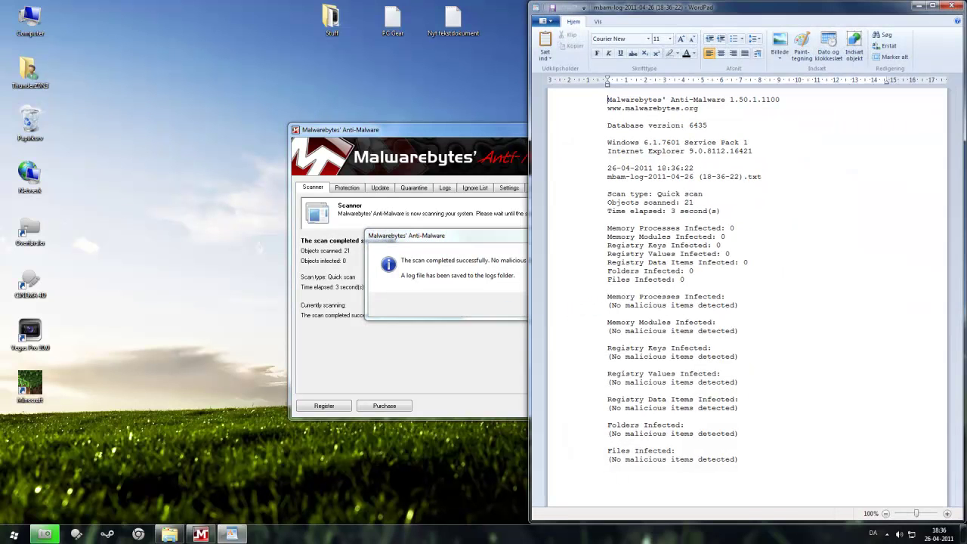
{"action": "left_click", "coordinate": [951, 7]}
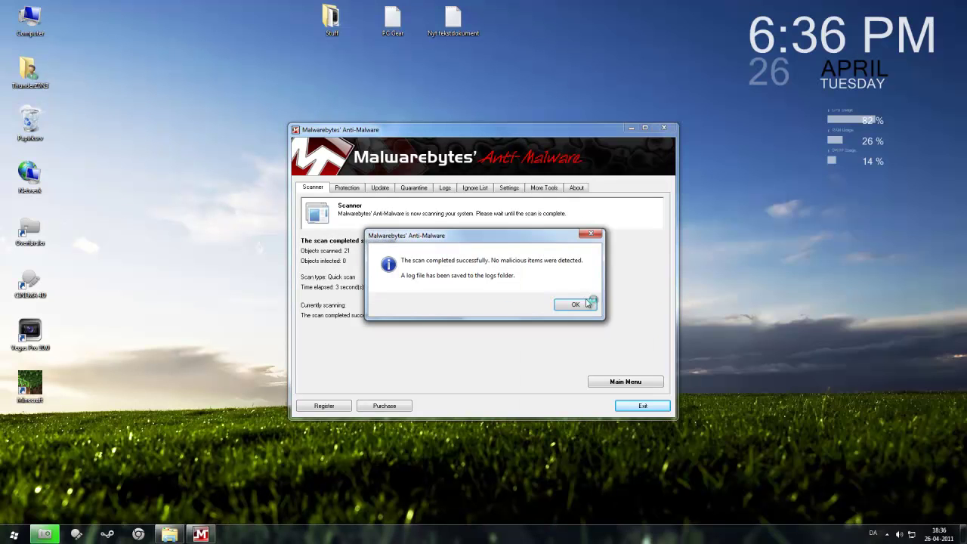
{"action": "left_click", "coordinate": [559, 302]}
Update the Malwarebytes' Anti-Malware database and close the program
{"action": "left_click", "coordinate": [379, 188]}
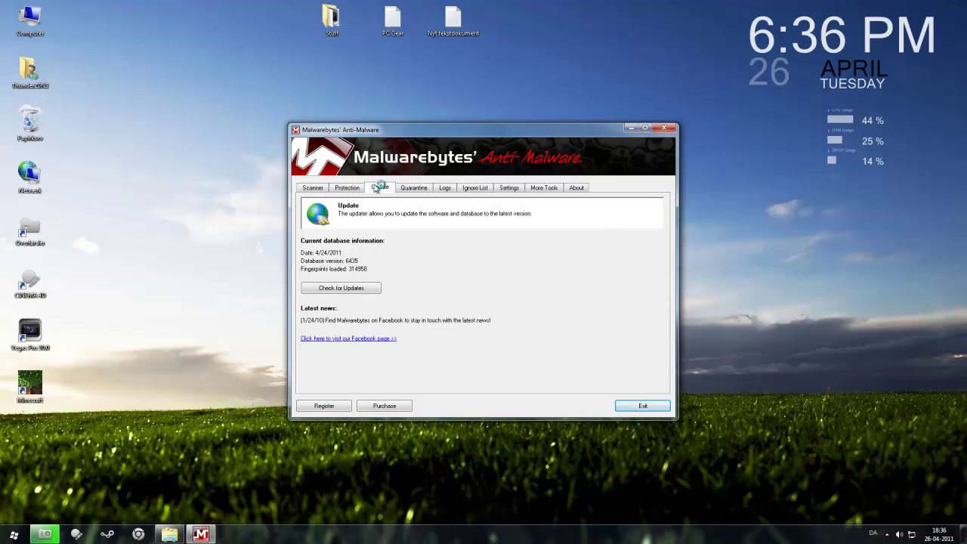
{"action": "left_click", "coordinate": [339, 288]}
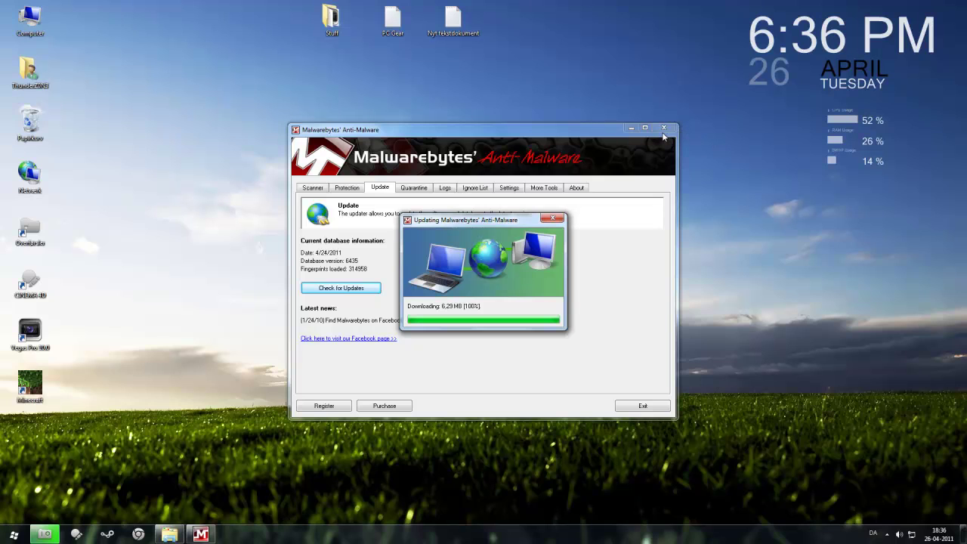
{"action": "left_click", "coordinate": [579, 303]}
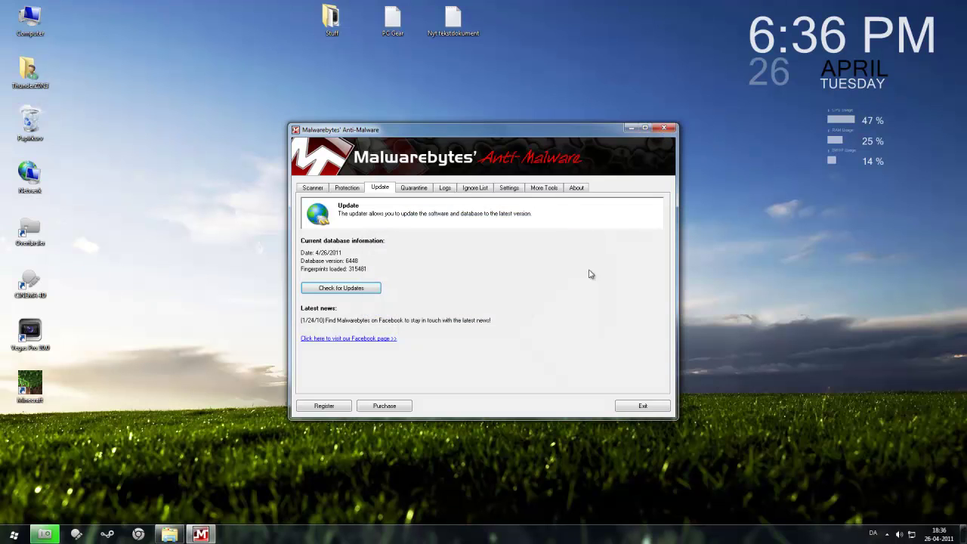
{"action": "left_click", "coordinate": [664, 128]}
Scan the ToYcon folder again with the updated Malwarebytes database and close the resulting log
{"action": "left_click_drag", "start_coordinate": [310, 240], "coordinate": [438, 127]}
{"action": "right_click", "coordinate": [400, 173]}
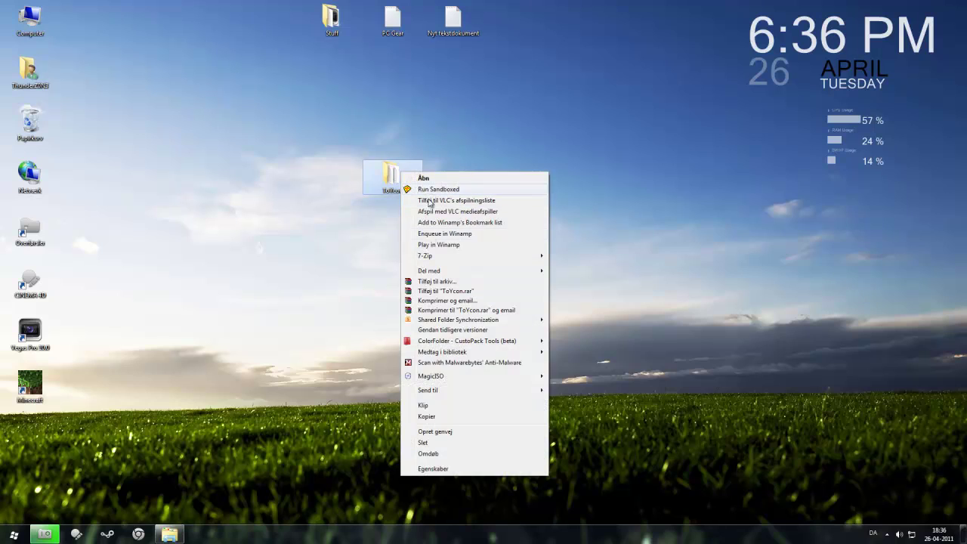
{"action": "left_click", "coordinate": [424, 363]}
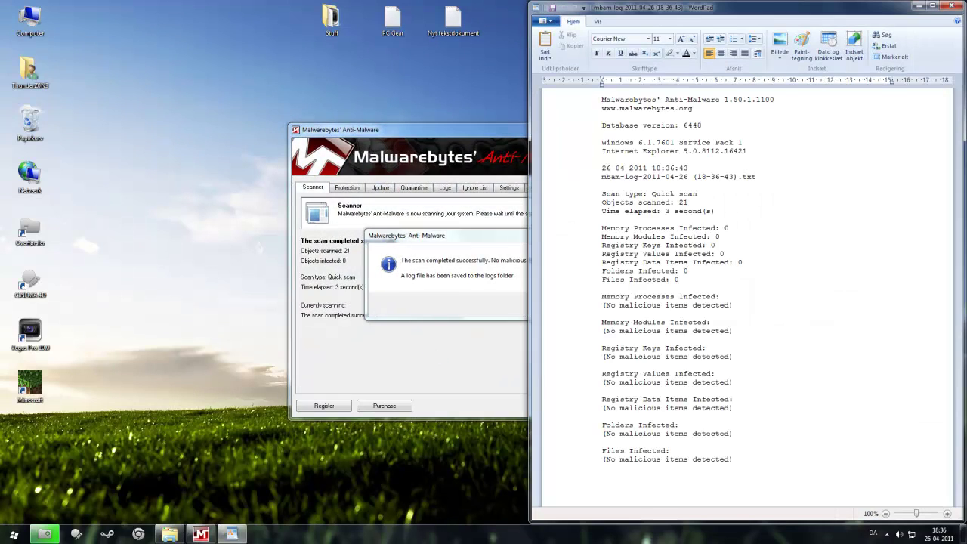
{"action": "left_click", "coordinate": [952, 6]}
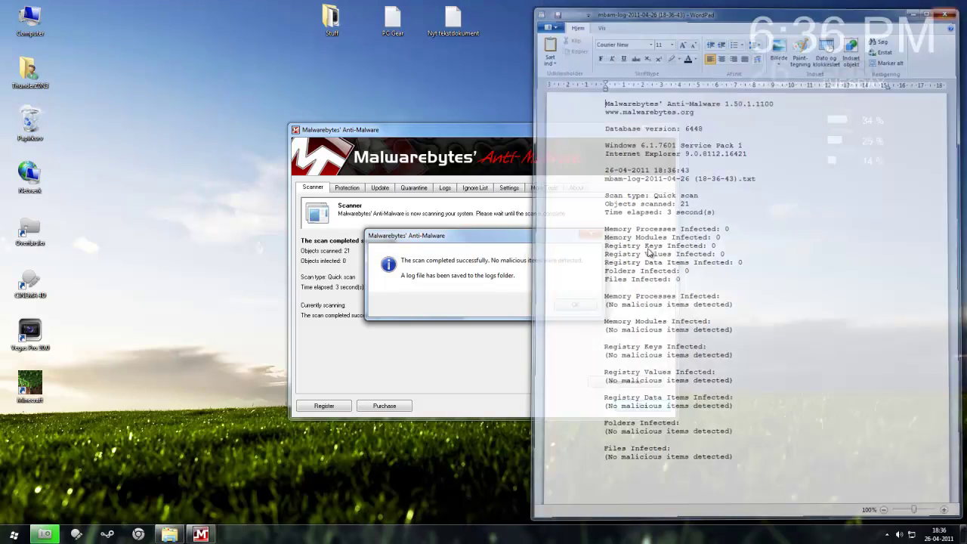
Dismiss the scan completion message and close Malwarebytes' Anti-Malware and the open folder window
{"action": "left_click", "coordinate": [579, 304]}
{"action": "key", "text": "alt+F4"}
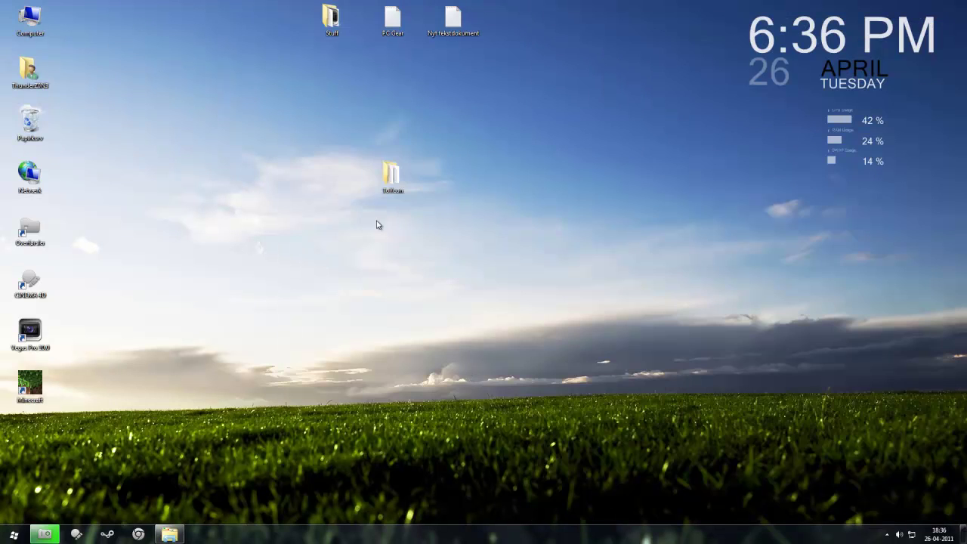
{"action": "left_click_drag", "start_coordinate": [334, 267], "coordinate": [423, 182]}
{"action": "left_click_drag", "start_coordinate": [334, 247], "coordinate": [363, 211]}
{"action": "left_click", "coordinate": [168, 534]}
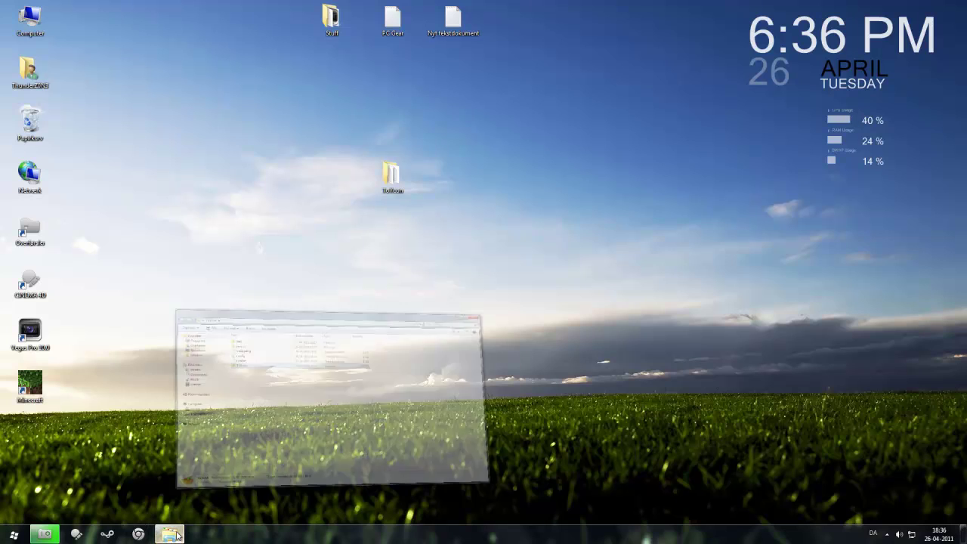
{"action": "right_click", "coordinate": [169, 534]}
{"action": "left_click", "coordinate": [170, 508]}
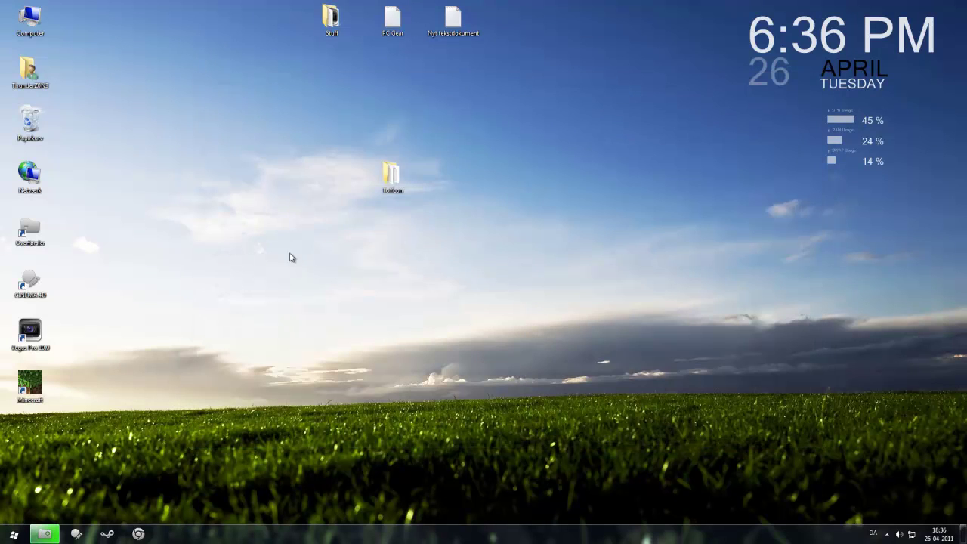
Try to send the ToYcon desktop folder to the VirusTotal Uploader and dismiss its message
{"action": "right_click", "coordinate": [398, 179]}
{"action": "mouse_move", "coordinate": [423, 397]}
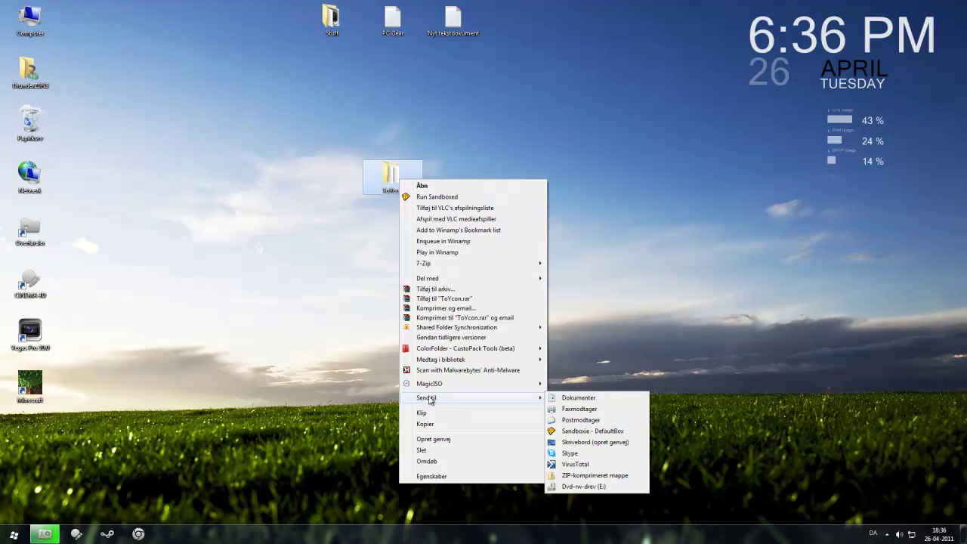
{"action": "left_click", "coordinate": [580, 463]}
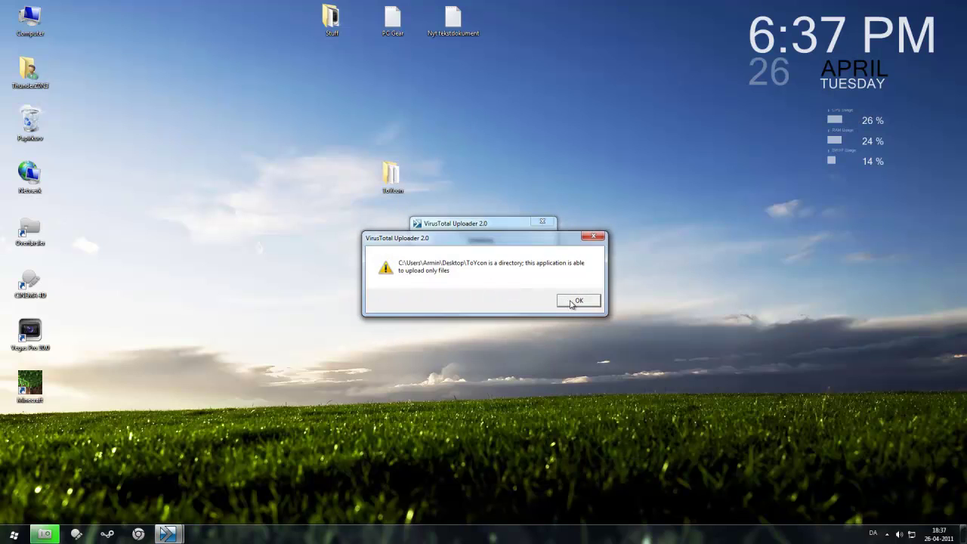
{"action": "left_click", "coordinate": [576, 300]}
Compress the ToYcon desktop folder into the RAR archive ToYcon.rar using Normal compression
{"action": "right_click", "coordinate": [387, 184]}
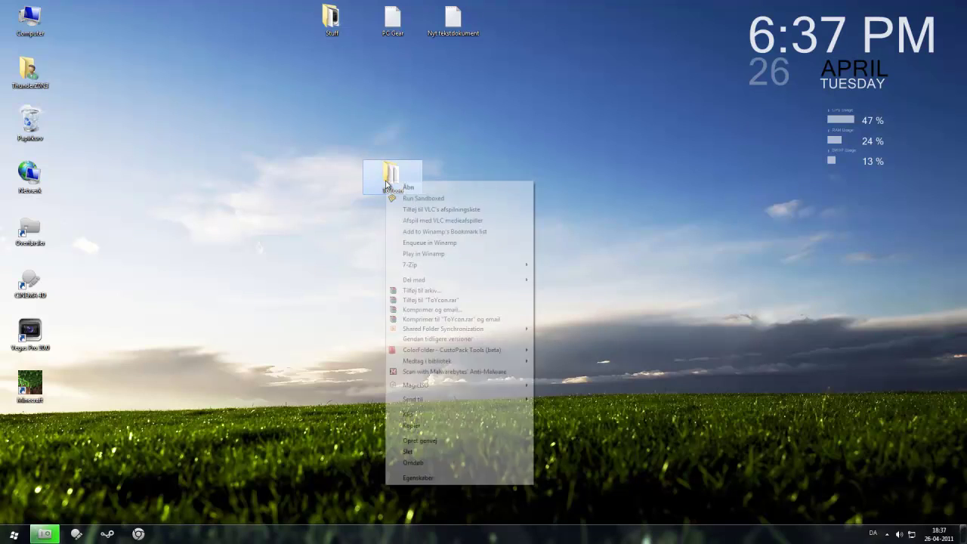
{"action": "left_click", "coordinate": [422, 290]}
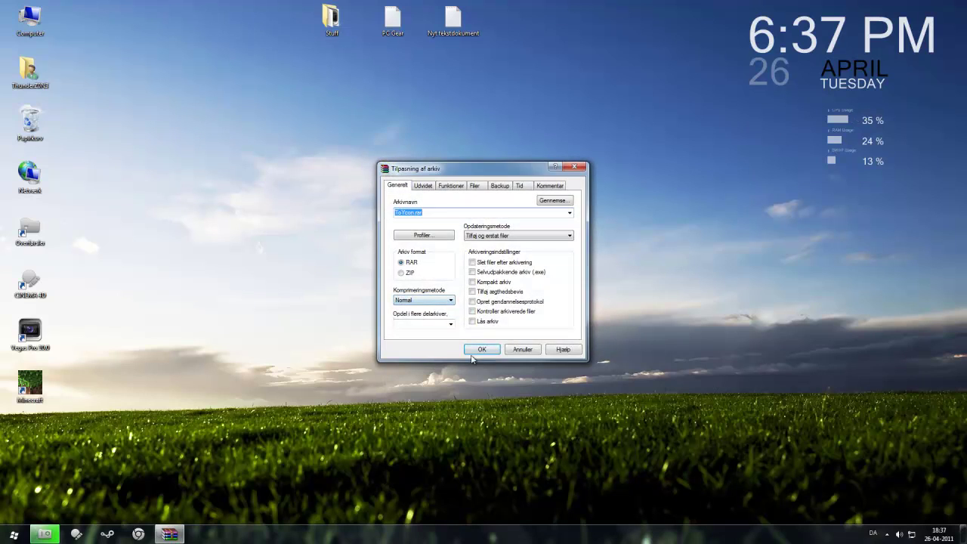
{"action": "left_click", "coordinate": [476, 352]}
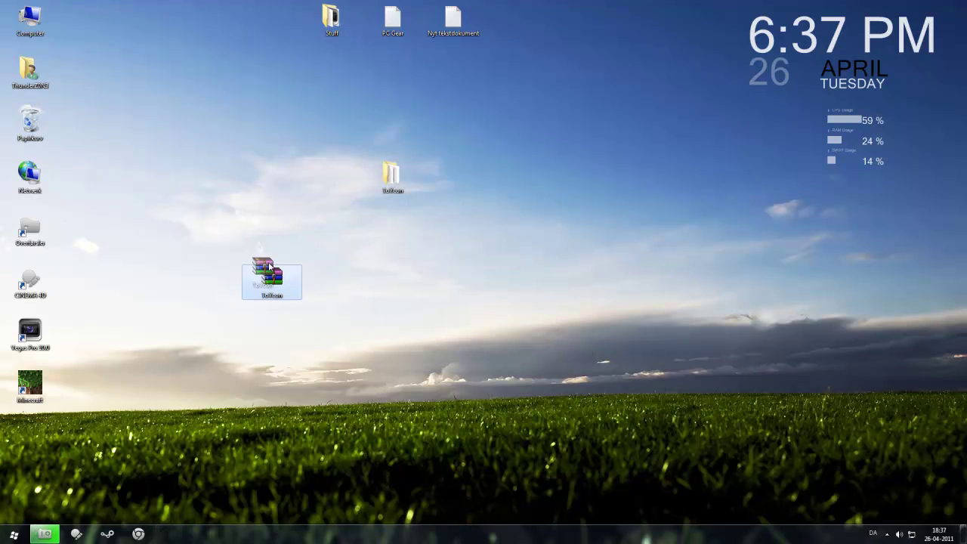
Send the ToYcon.rar archive to VirusTotal for analysis and minimize the report page
{"action": "right_click", "coordinate": [269, 268]}
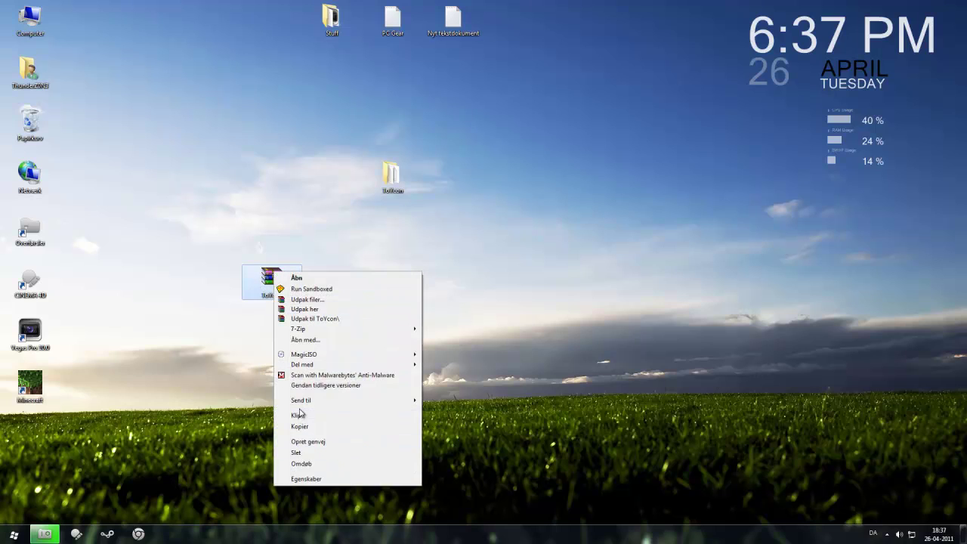
{"action": "mouse_move", "coordinate": [301, 400]}
{"action": "left_click", "coordinate": [441, 468]}
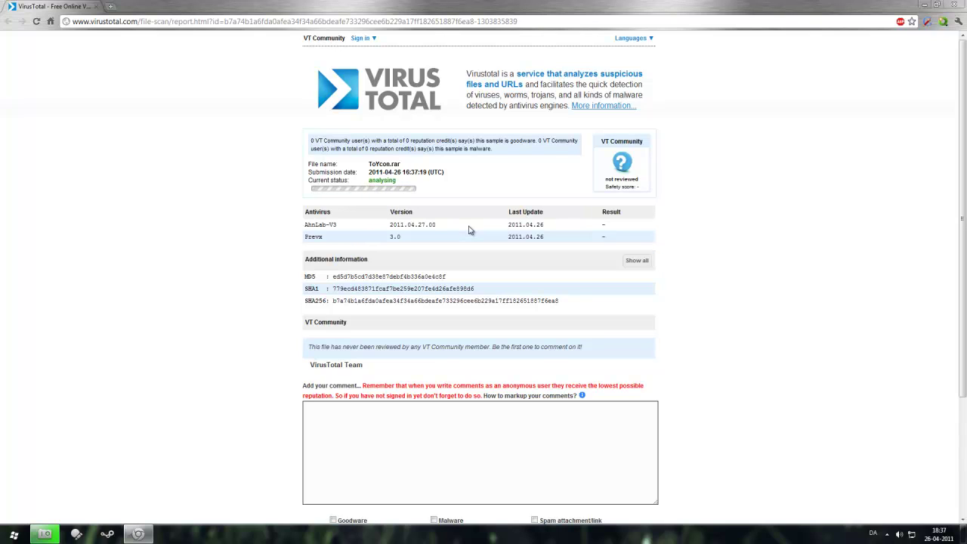
{"action": "left_click", "coordinate": [923, 4]}
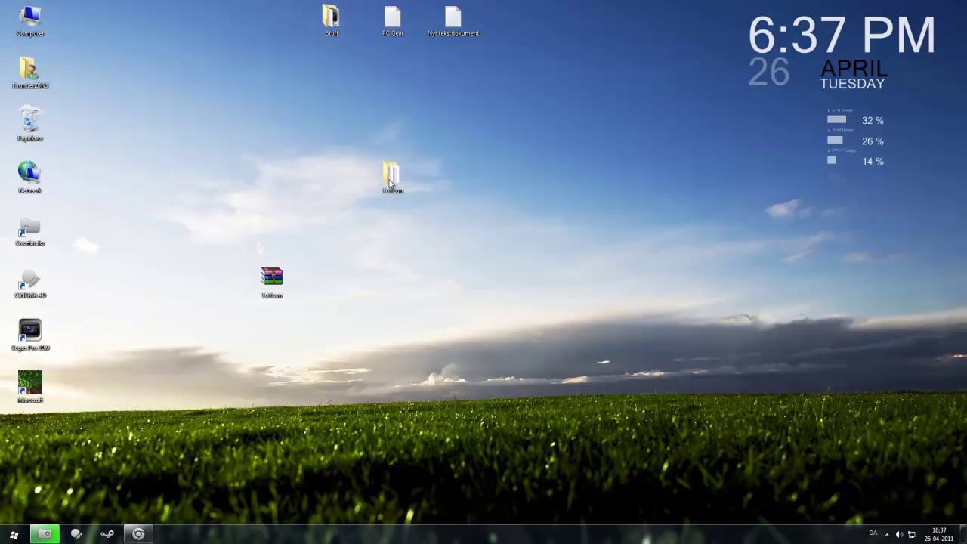
Launch ToYcon from its folder, view its available languages, quit it and close the folder
{"action": "double_click", "coordinate": [392, 179]}
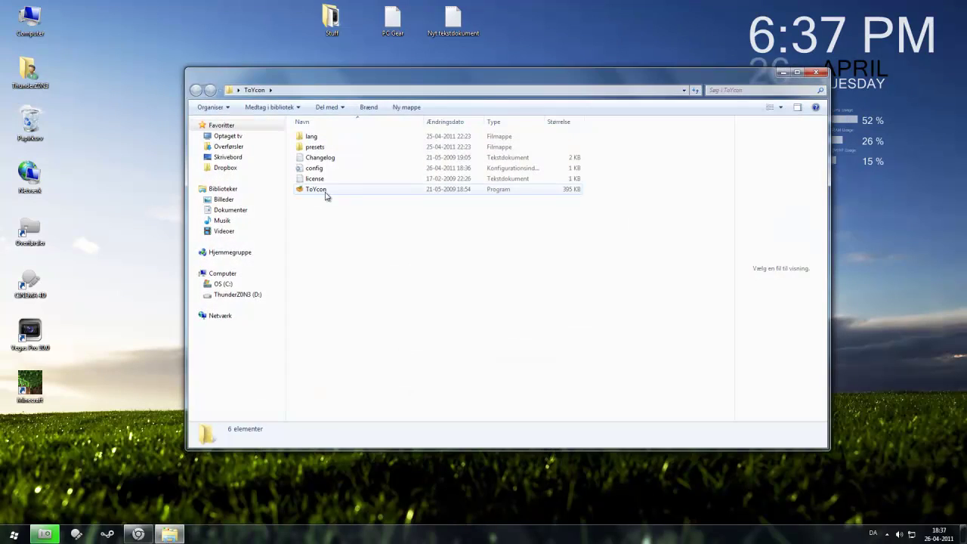
{"action": "double_click", "coordinate": [325, 193]}
{"action": "right_click", "coordinate": [357, 342]}
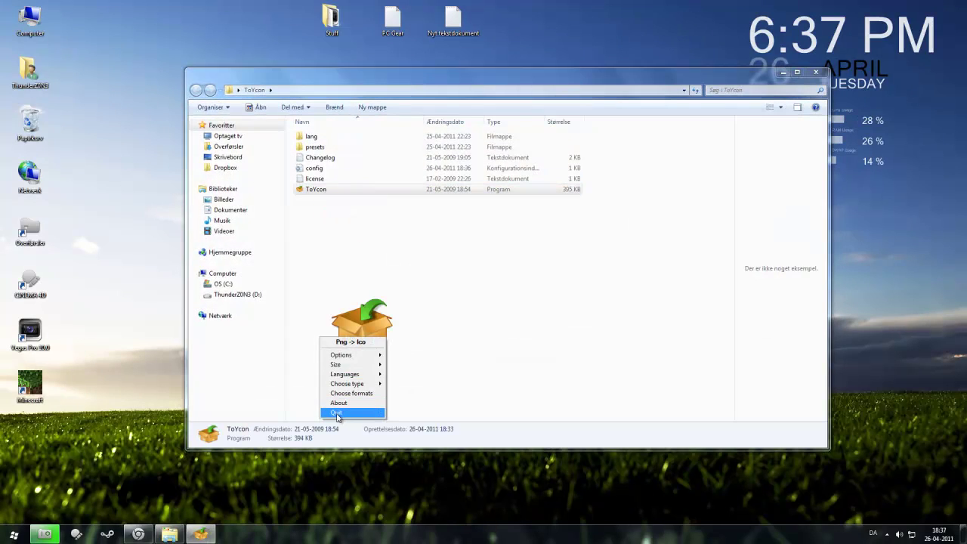
{"action": "mouse_move", "coordinate": [353, 376]}
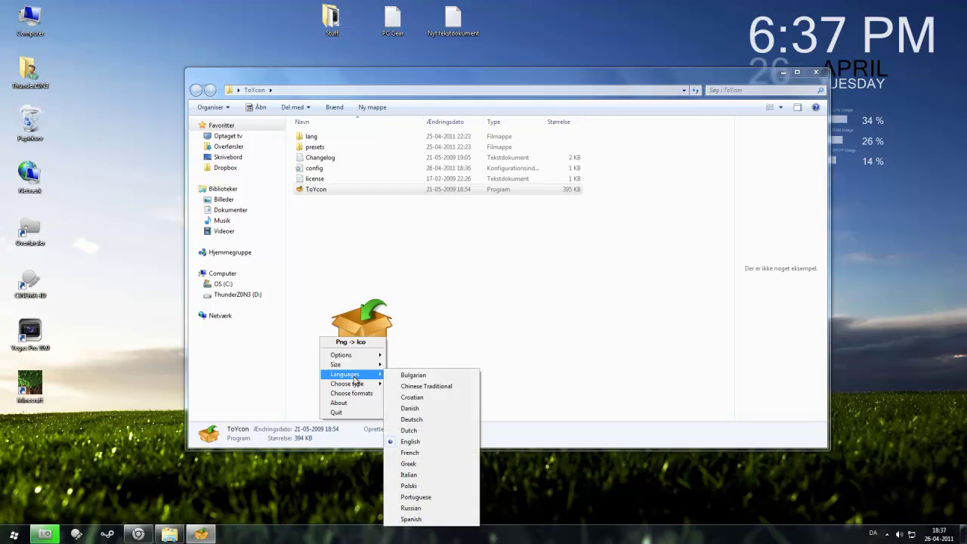
{"action": "left_click", "coordinate": [337, 414]}
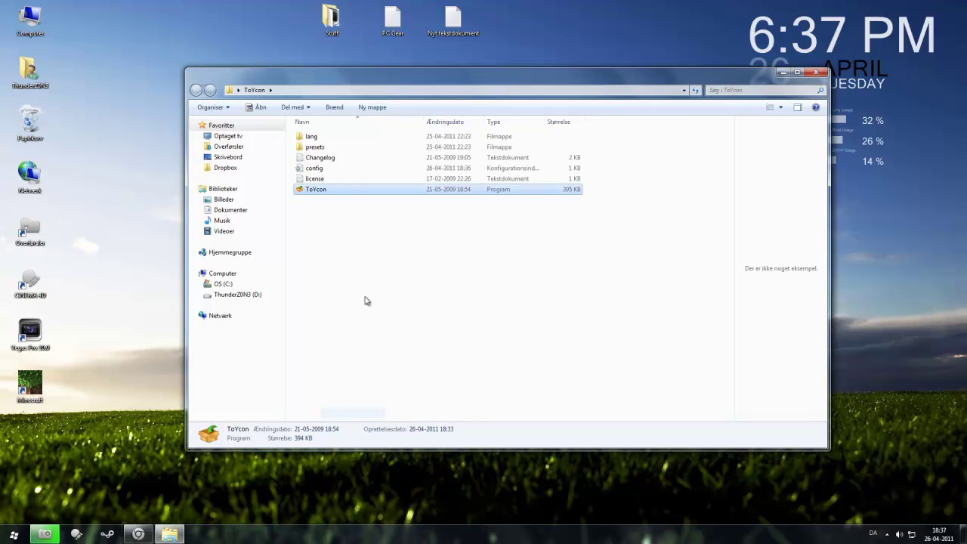
{"action": "left_click", "coordinate": [813, 74]}
Look through the antivirus results in the running VirusTotal analysis of ToYcon.rar
{"action": "left_click", "coordinate": [138, 534]}
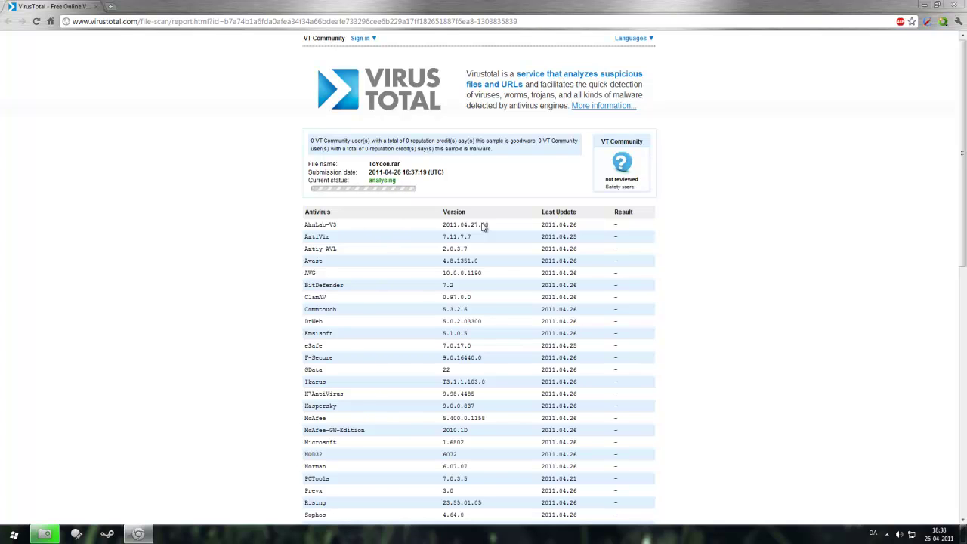
{"action": "scroll", "coordinate": [189, 249], "scroll_direction": "down", "scroll_amount": 5}
{"action": "scroll", "coordinate": [166, 273], "scroll_direction": "up", "scroll_amount": 5}
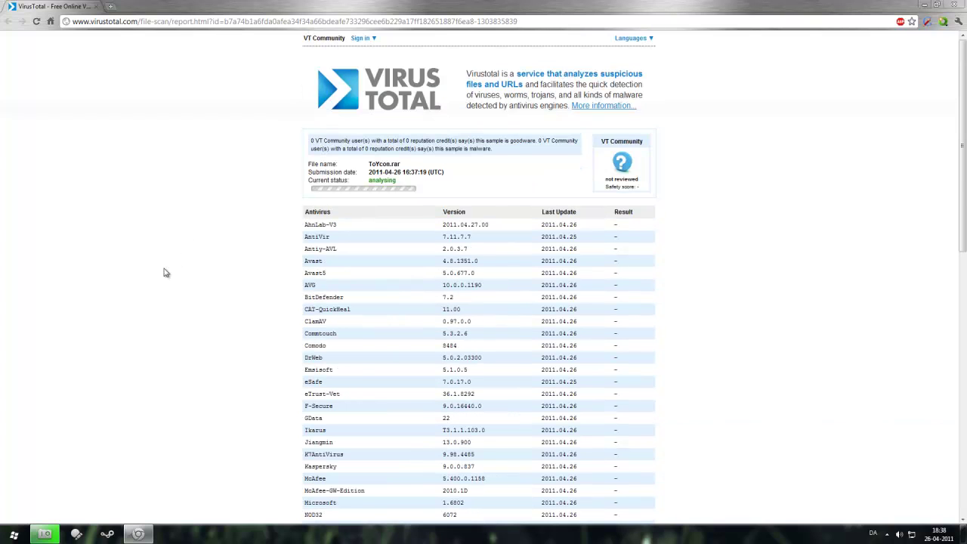
Minimize the VirusTotal report and delete the ToYcon.rar archive from the desktop
{"action": "left_click", "coordinate": [925, 5]}
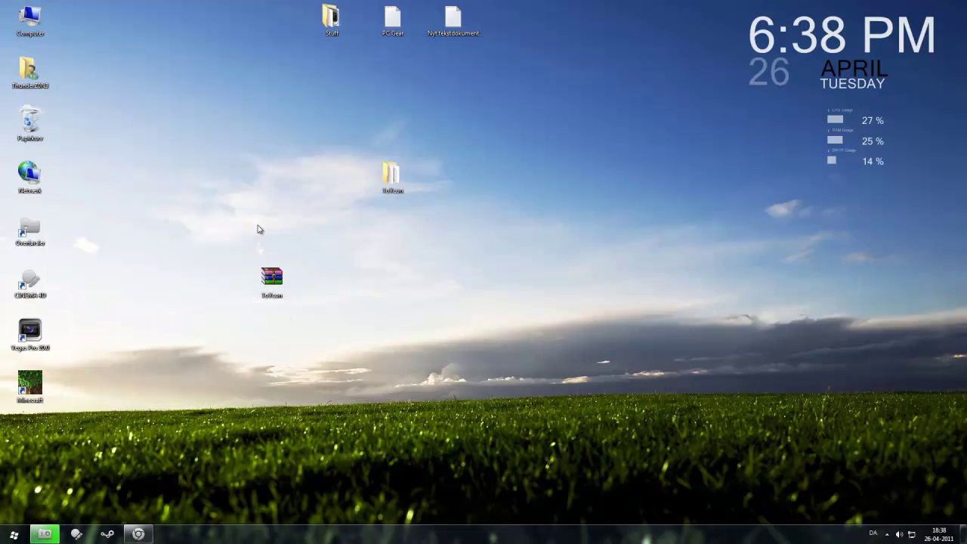
{"action": "key", "text": "Delete"}
{"action": "key", "text": "Return"}
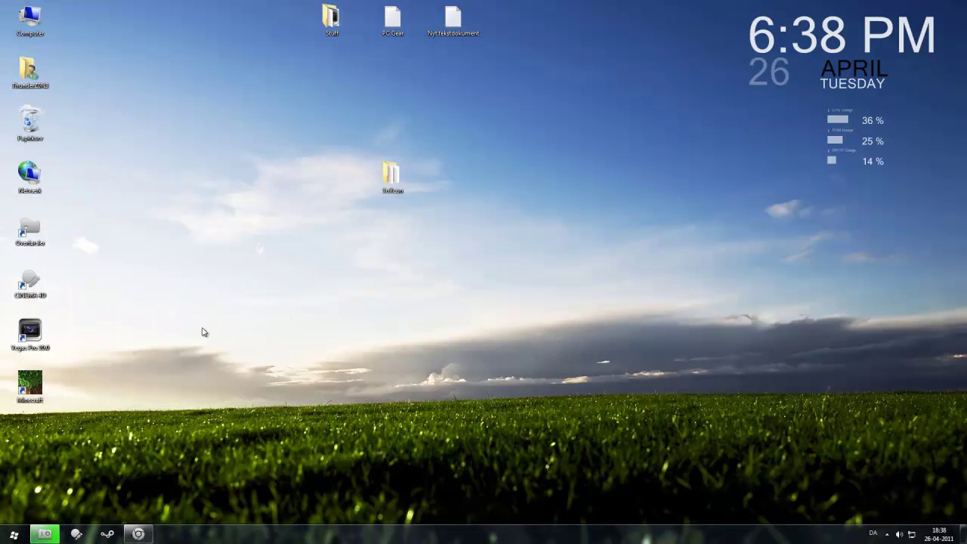
Check whether the VirusTotal analysis has finished and minimize the report again
{"action": "left_click", "coordinate": [138, 534]}
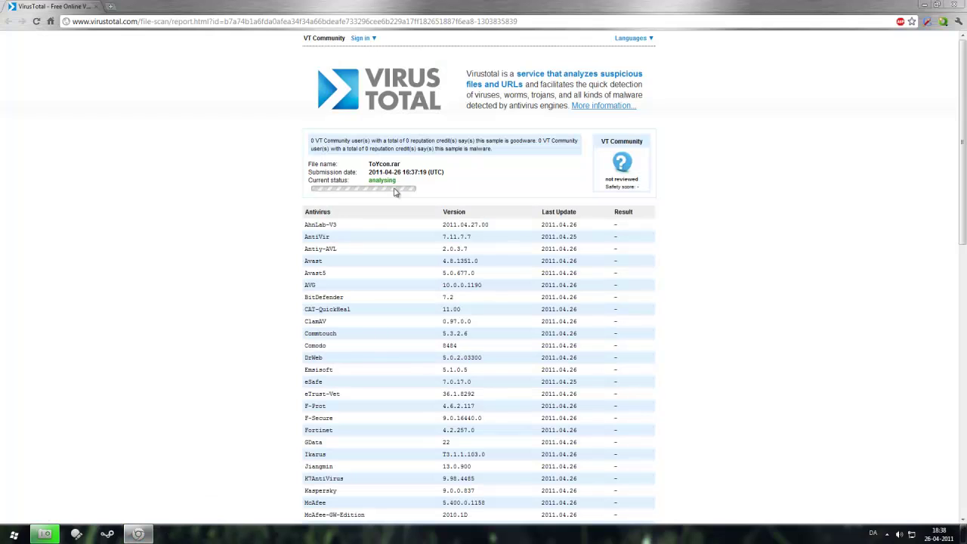
{"action": "left_click", "coordinate": [925, 5]}
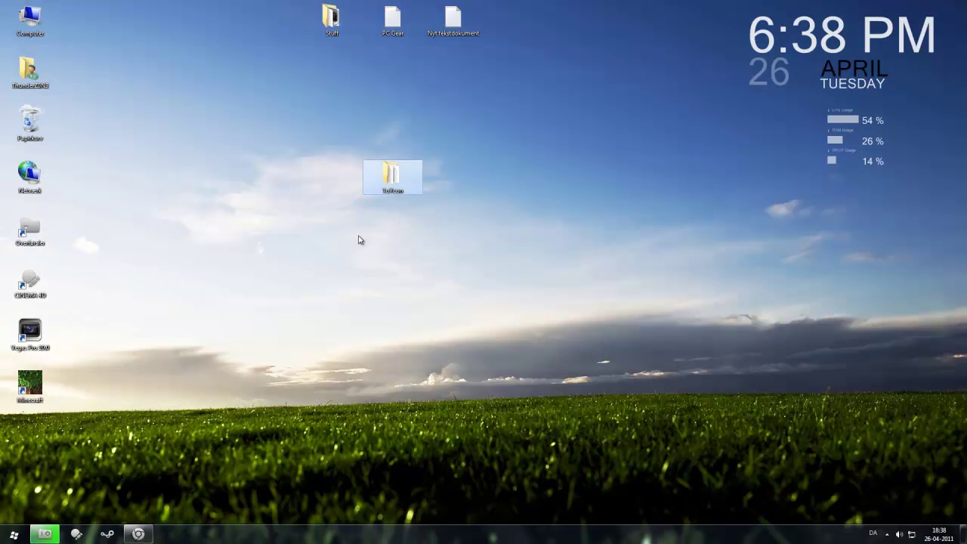
{"action": "left_click", "coordinate": [355, 240]}
{"action": "left_click_drag", "start_coordinate": [344, 235], "coordinate": [438, 147]}
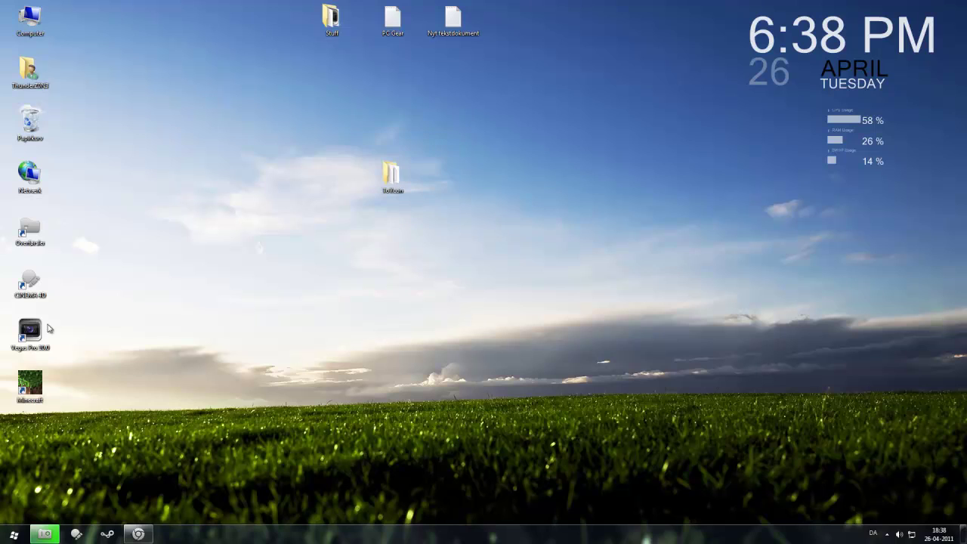
Examine the overall result and the individual antivirus results in the VirusTotal report, and close the browser
{"action": "left_click", "coordinate": [129, 535]}
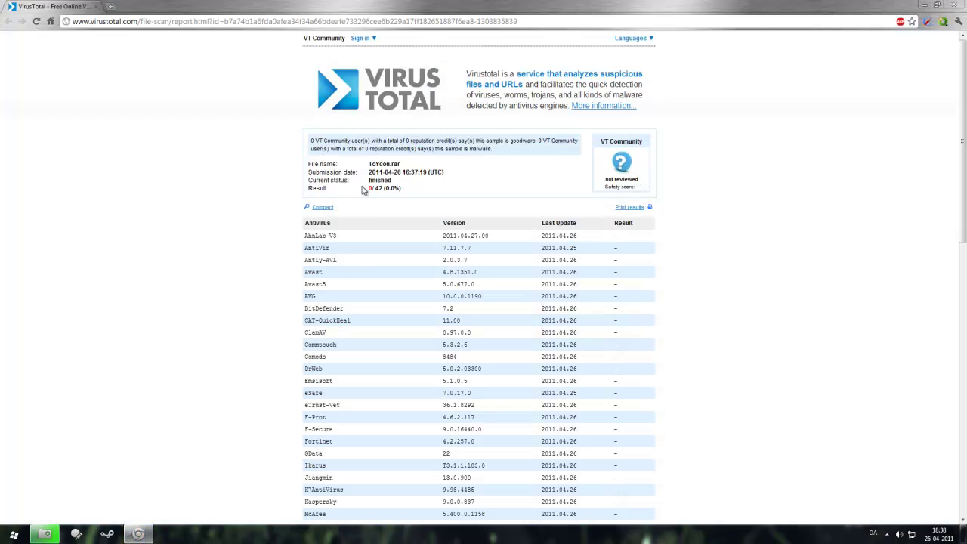
{"action": "left_click_drag", "start_coordinate": [368, 189], "coordinate": [399, 191]}
{"action": "left_click", "coordinate": [369, 193]}
{"action": "left_click", "coordinate": [375, 193]}
{"action": "scroll", "coordinate": [265, 323], "scroll_direction": "down", "scroll_amount": 1}
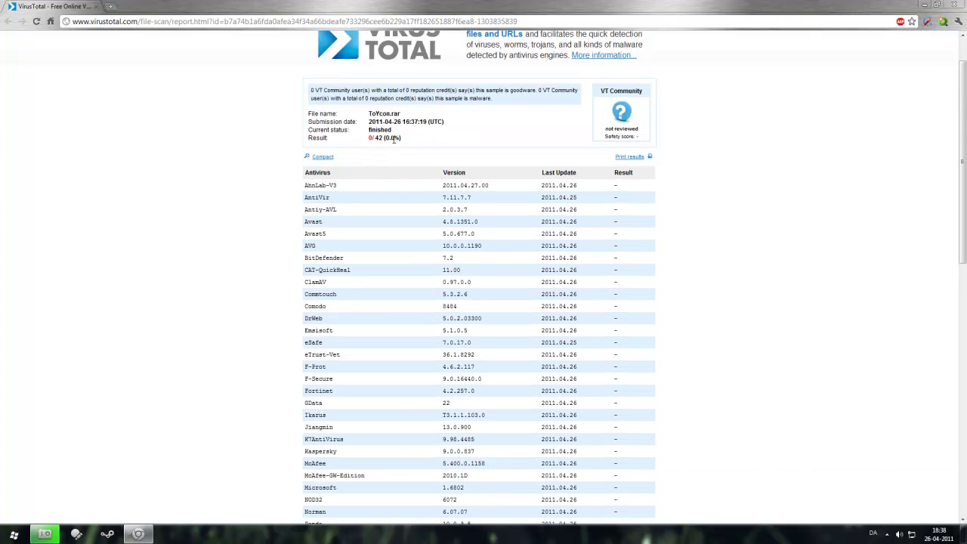
{"action": "scroll", "coordinate": [252, 371], "scroll_direction": "down", "scroll_amount": 6}
{"action": "scroll", "coordinate": [253, 371], "scroll_direction": "up", "scroll_amount": 7}
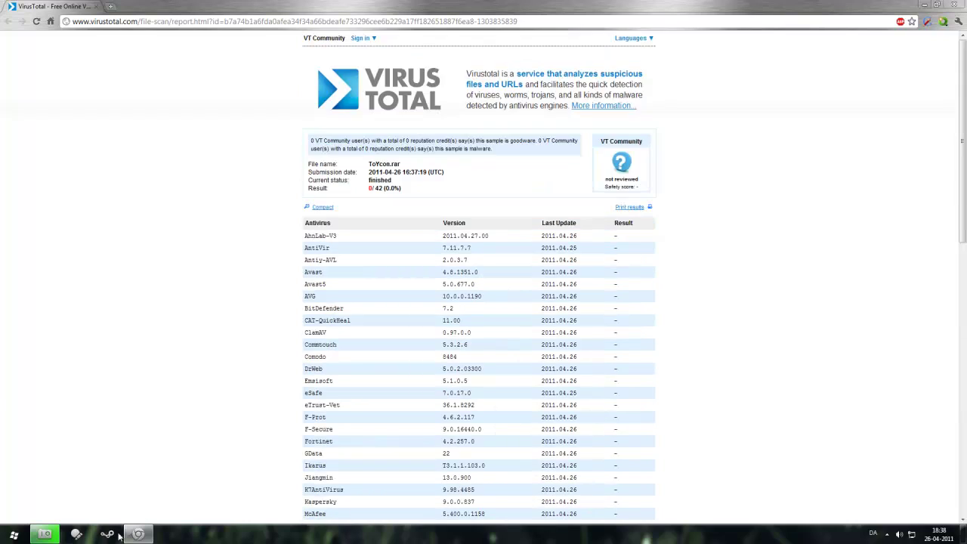
{"action": "left_click", "coordinate": [118, 535]}
{"action": "left_click", "coordinate": [961, 7]}
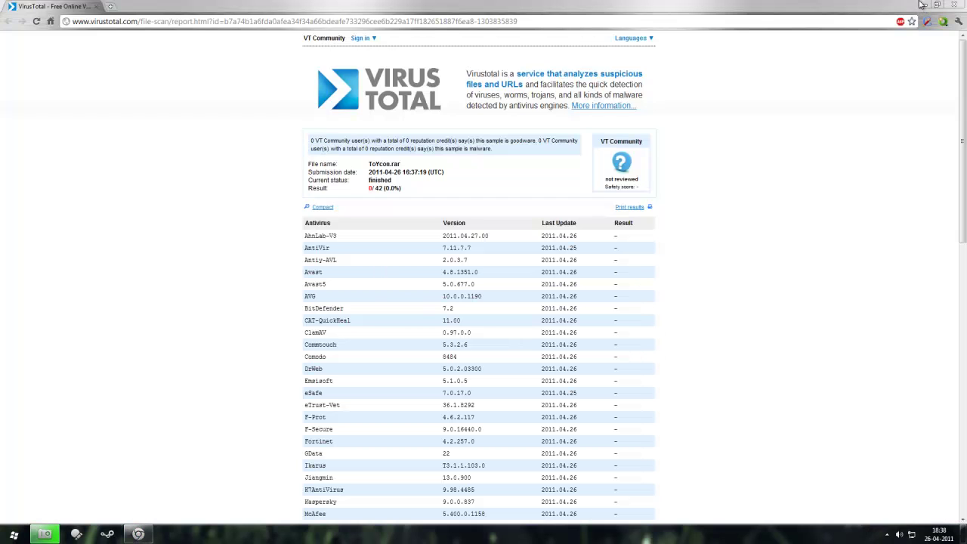
{"action": "left_click", "coordinate": [923, 5]}
Move the ToYcon desktop folder to the Recycle Bin
{"action": "left_click_drag", "start_coordinate": [365, 286], "coordinate": [460, 144]}
{"action": "left_click_drag", "start_coordinate": [367, 217], "coordinate": [436, 190]}
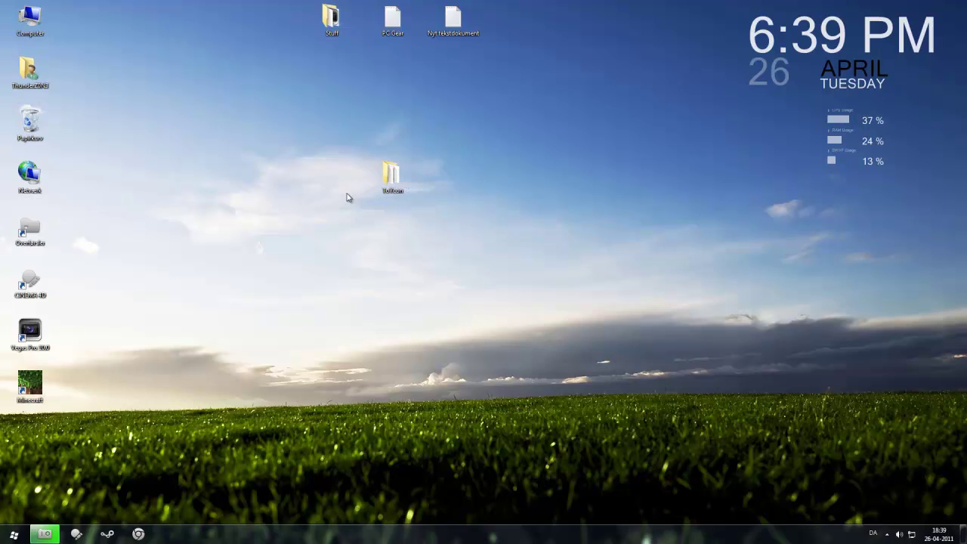
{"action": "left_click_drag", "start_coordinate": [341, 232], "coordinate": [468, 122]}
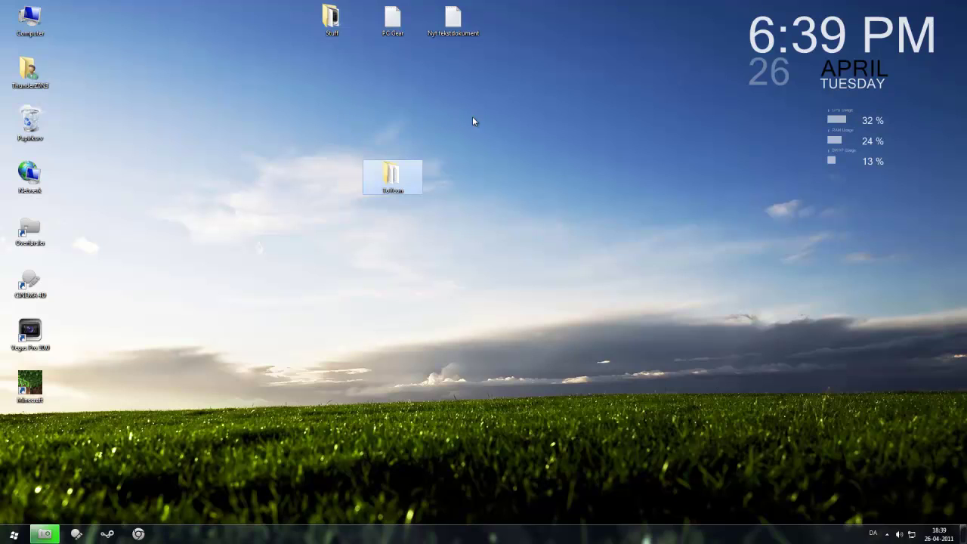
{"action": "key", "text": "Delete"}
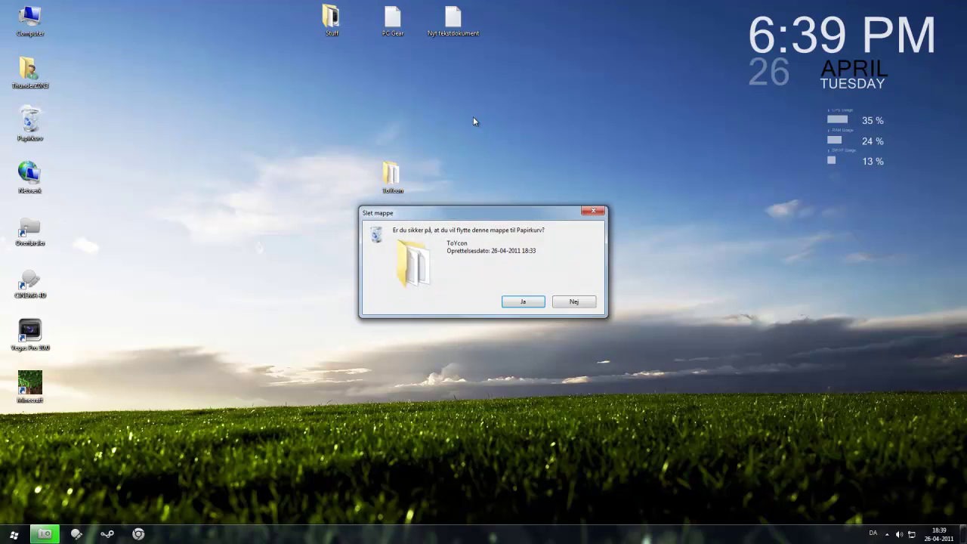
{"action": "key", "text": "Return"}
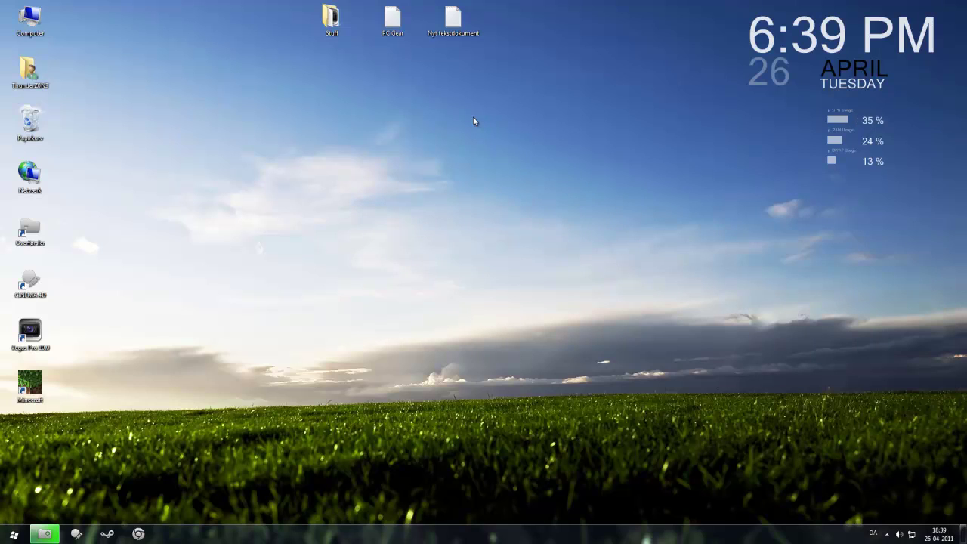